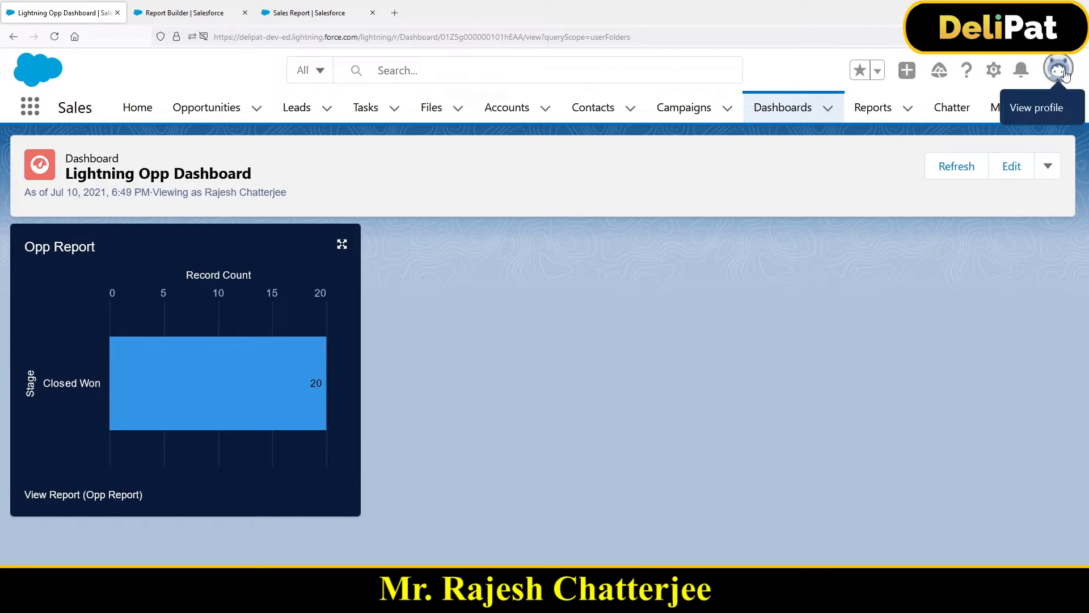
Step: Switch from Lightning Experience to Salesforce Classic, view all available tabs and open the Lightning Opp Dashboard
left_click(1058, 69)
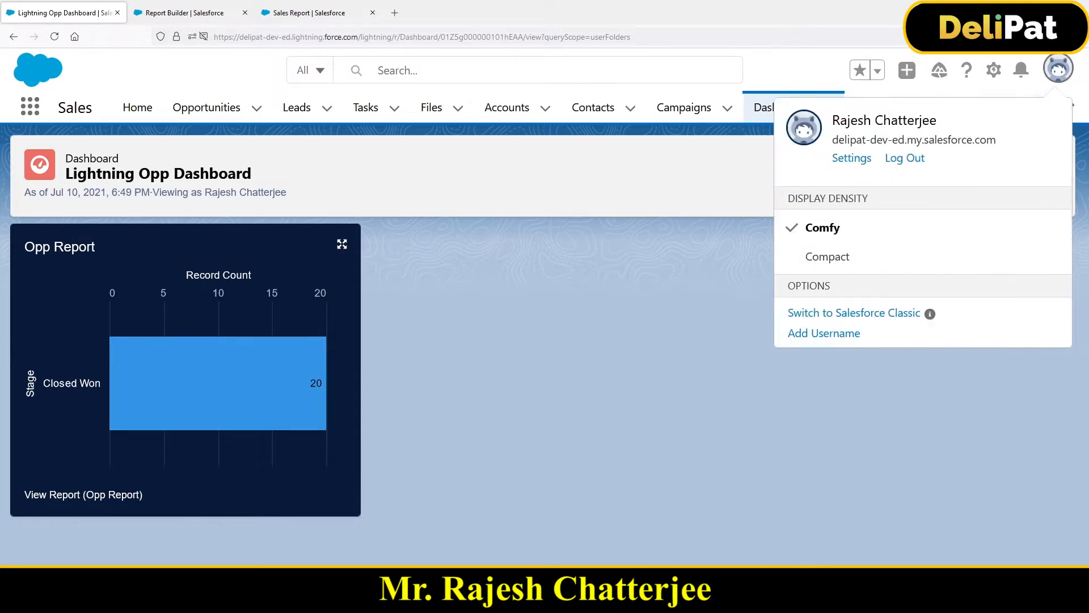
left_click(871, 319)
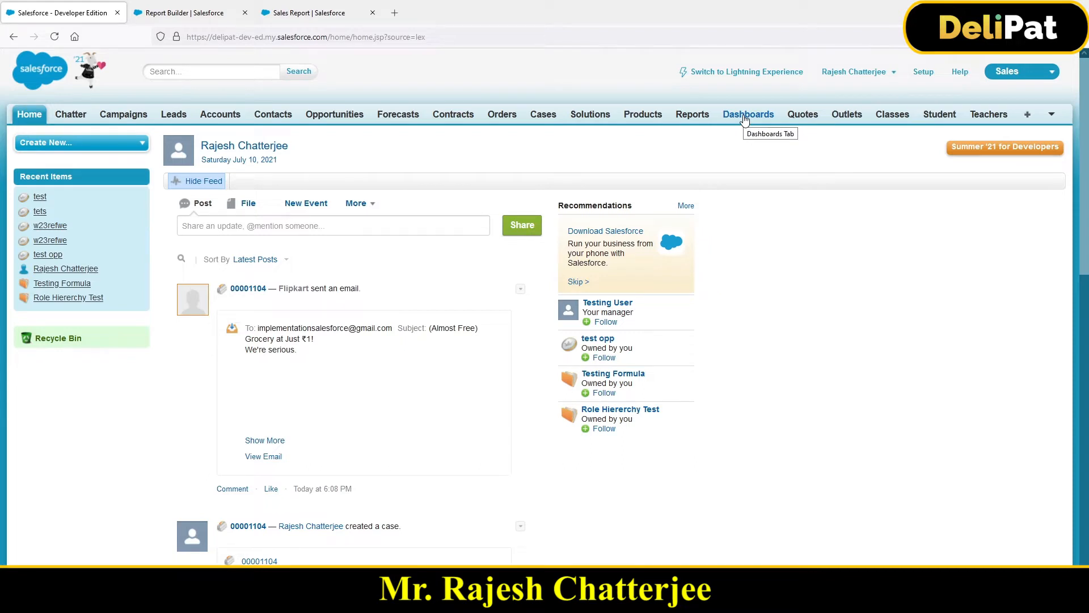
left_click(1029, 118)
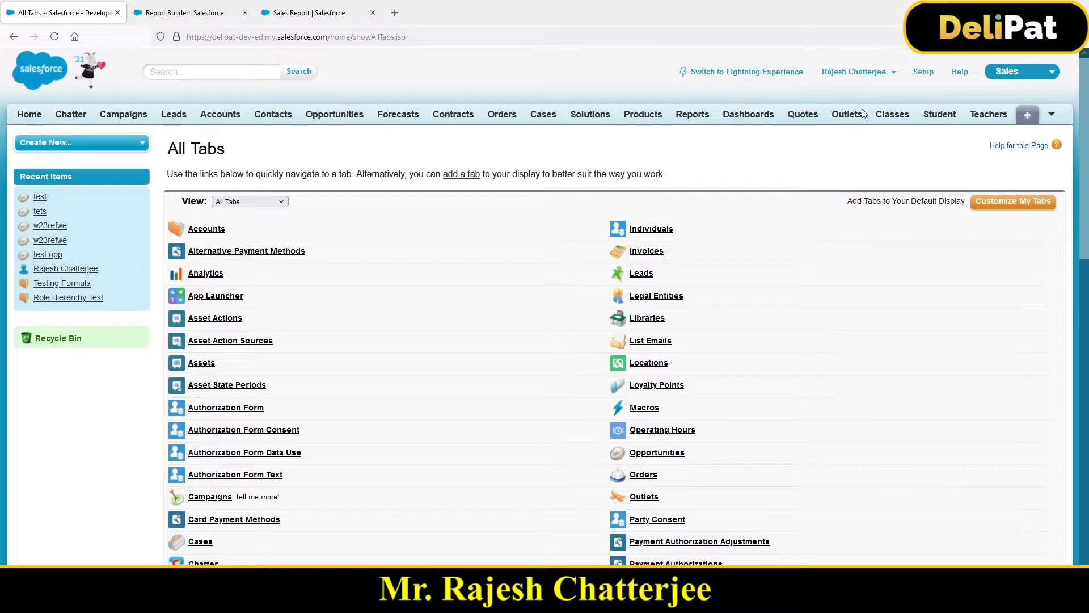
left_click(746, 117)
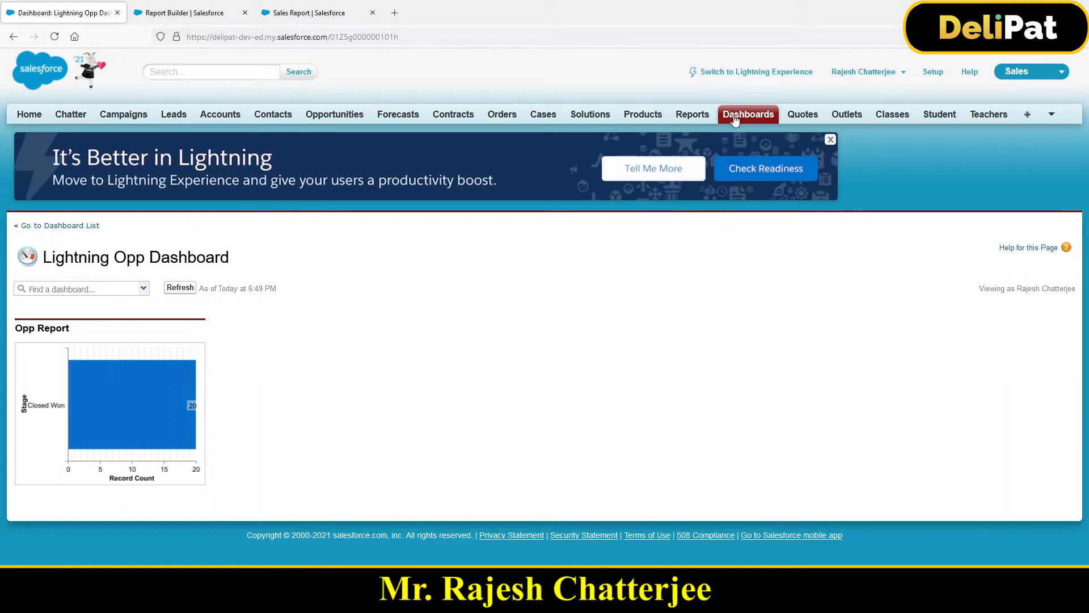
Step: Browse the Sales Report and OPP Dashboards folders and check the actions offered for the Lightning Opp Dashboard
left_click(682, 117)
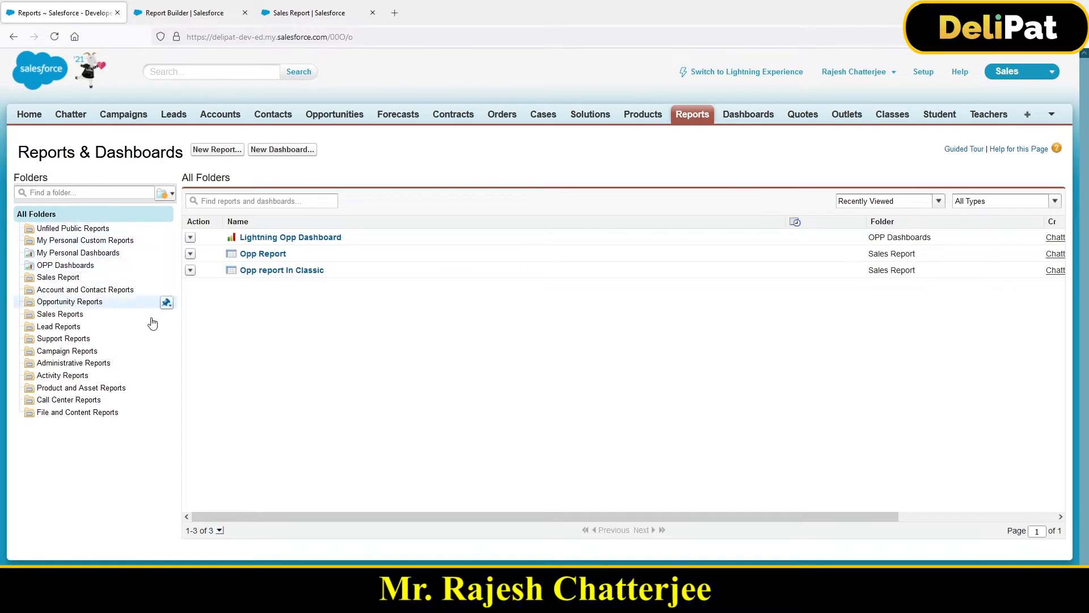
left_click(59, 278)
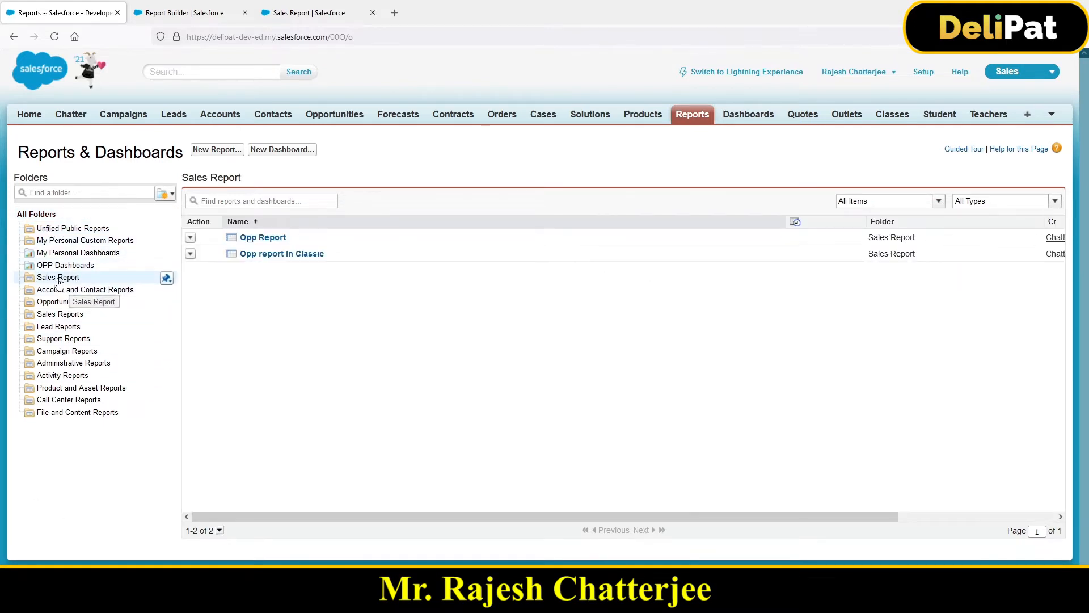
left_click(62, 267)
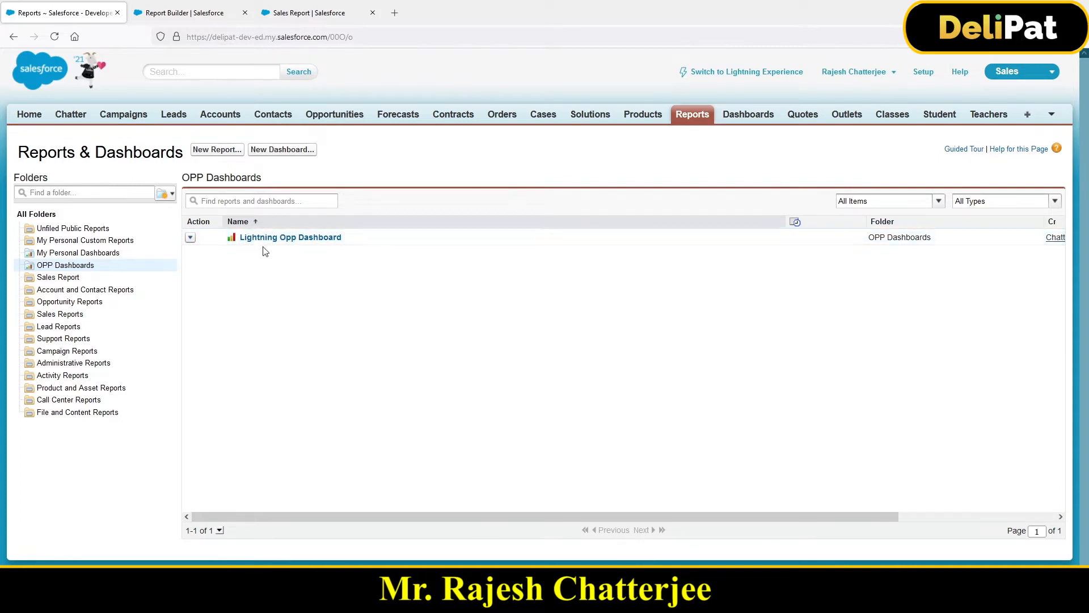
left_click(191, 238)
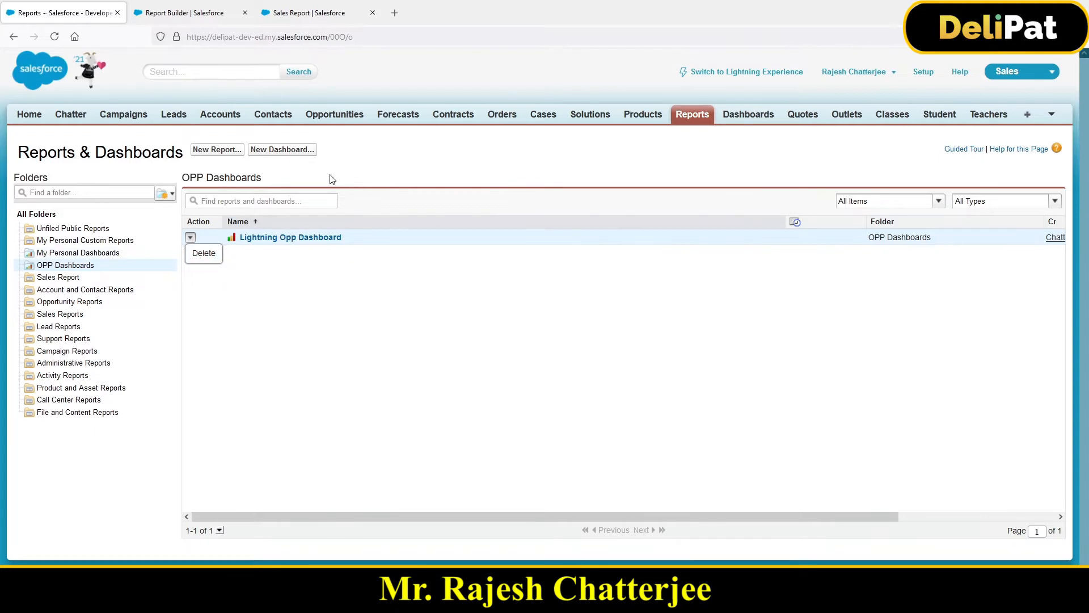
Step: Create a new dashboard with a horizontal bar chart, a vertical bar chart and a line chart, one in each column
left_click(282, 150)
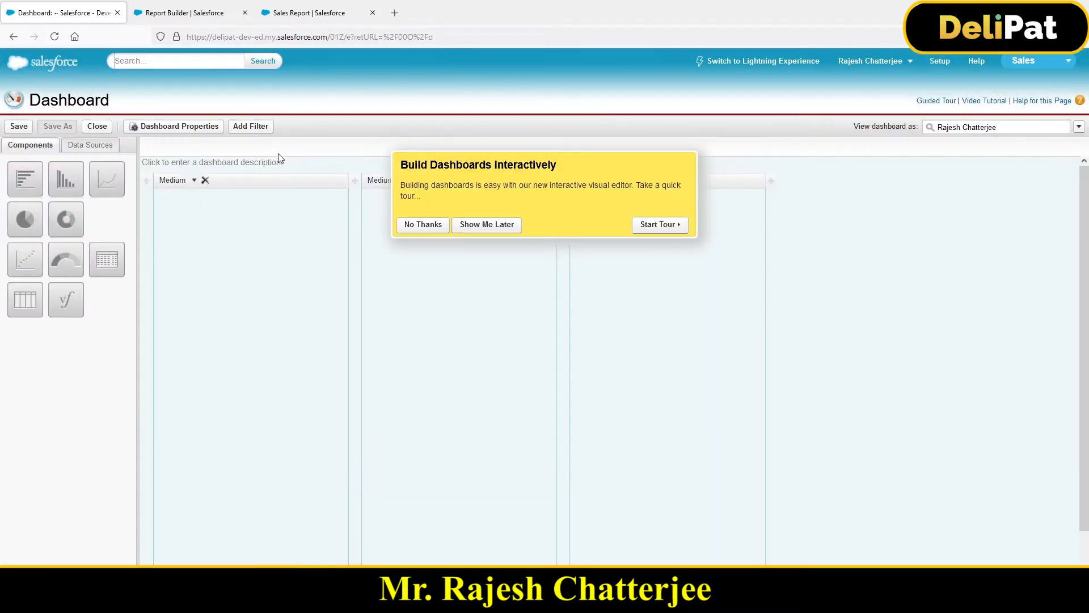
left_click(424, 228)
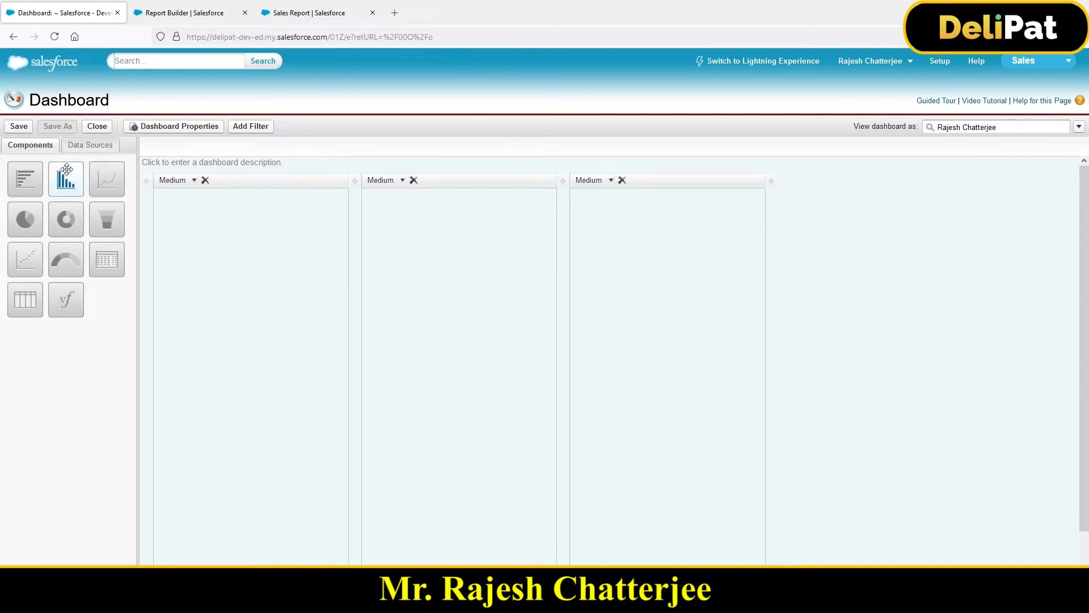
left_click_drag(25, 177, 189, 269)
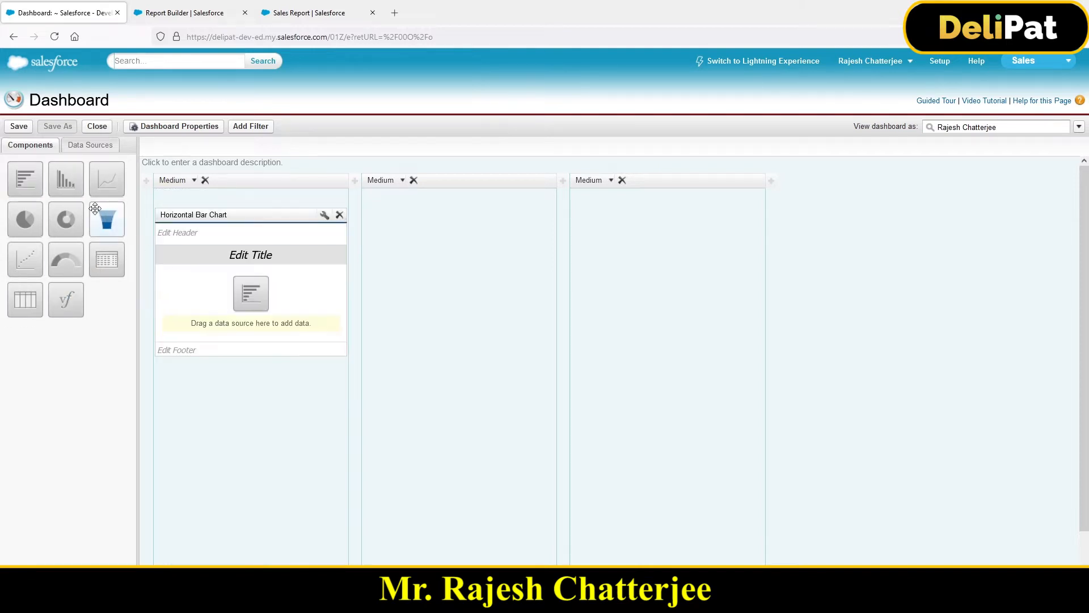
left_click_drag(66, 179, 420, 267)
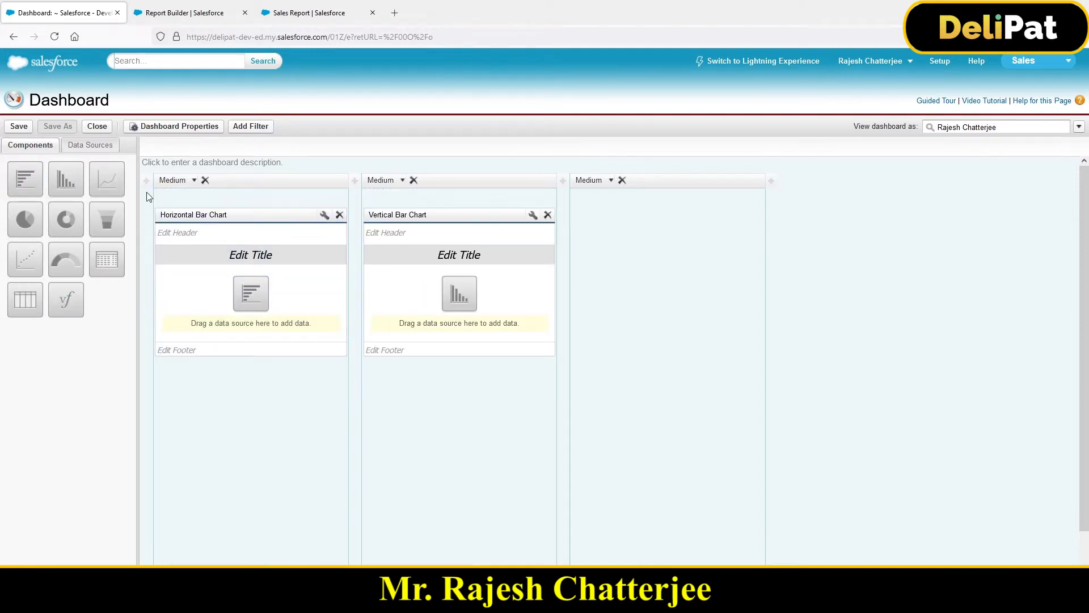
left_click_drag(106, 179, 585, 295)
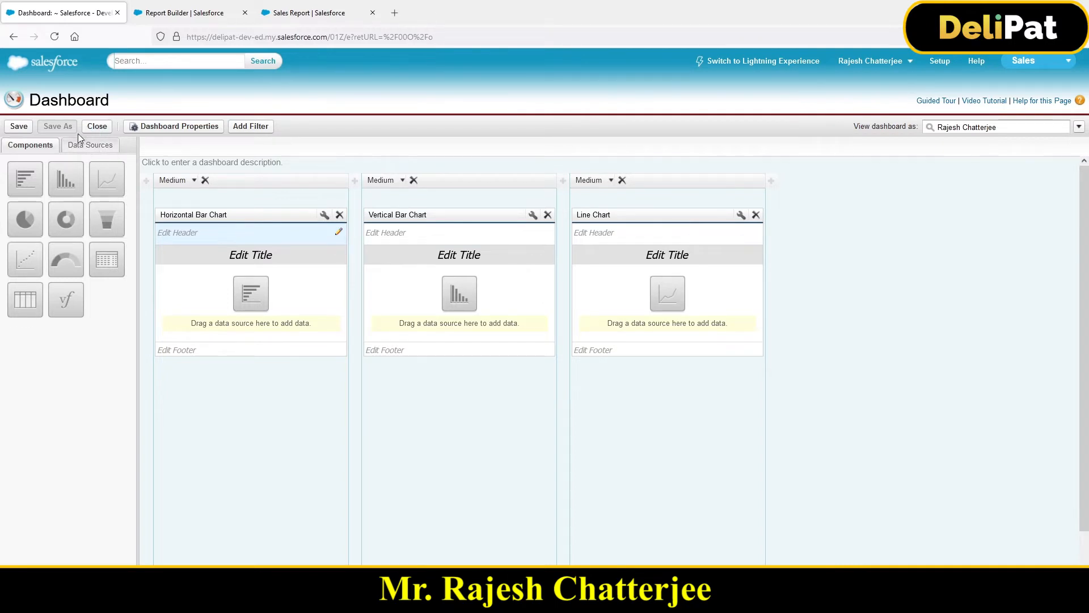
Step: Assign Opp Report to the horizontal bar chart and Opp report In Classic to the vertical bar chart and the line chart
left_click(99, 149)
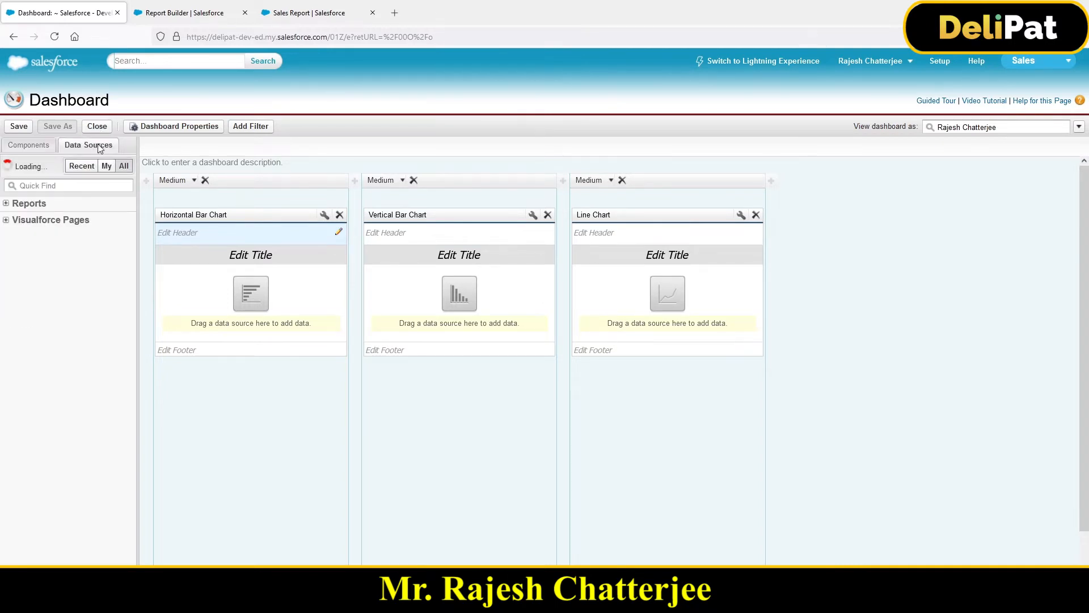
left_click(36, 189)
left_click(8, 204)
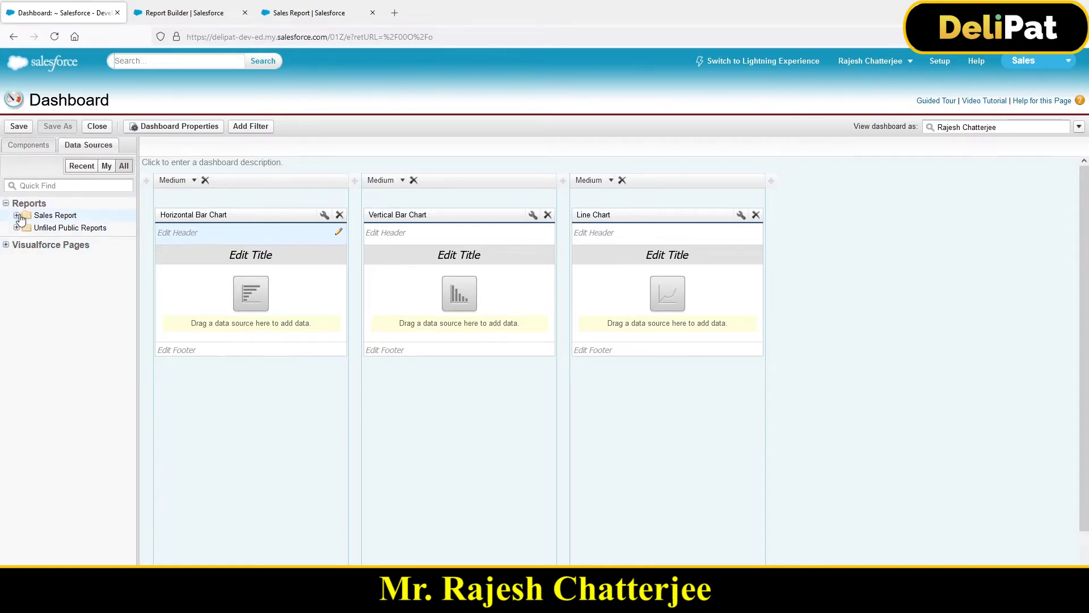
left_click(17, 216)
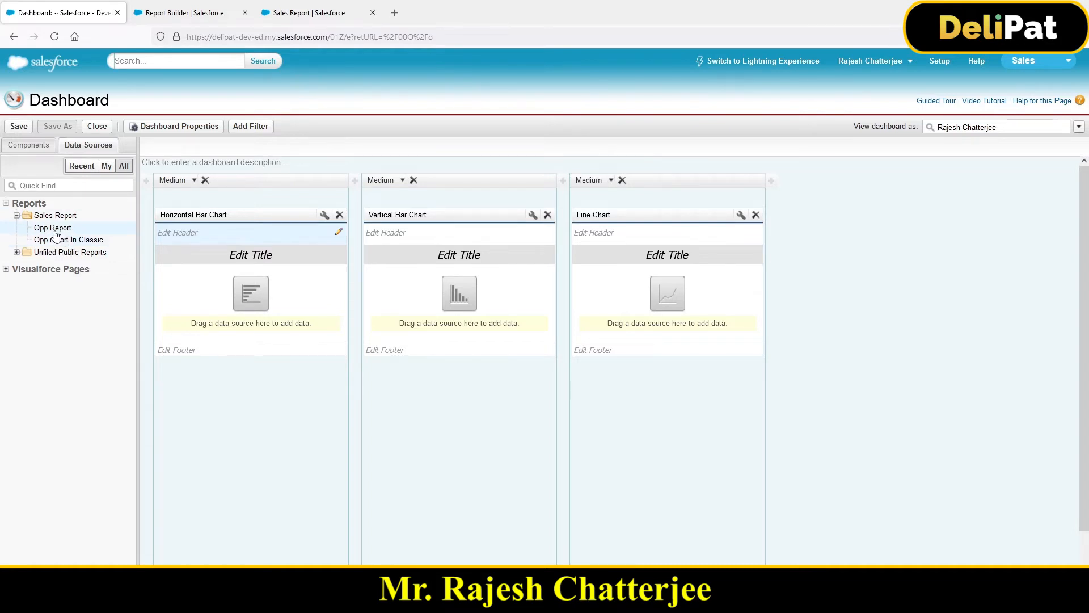
left_click_drag(56, 233, 224, 295)
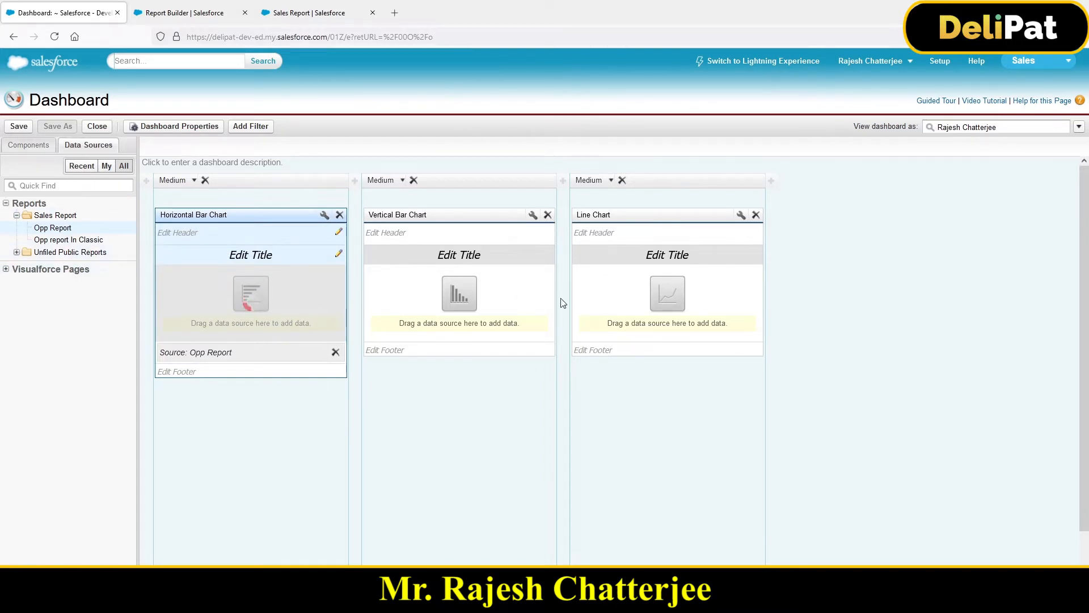
left_click_drag(98, 240, 449, 268)
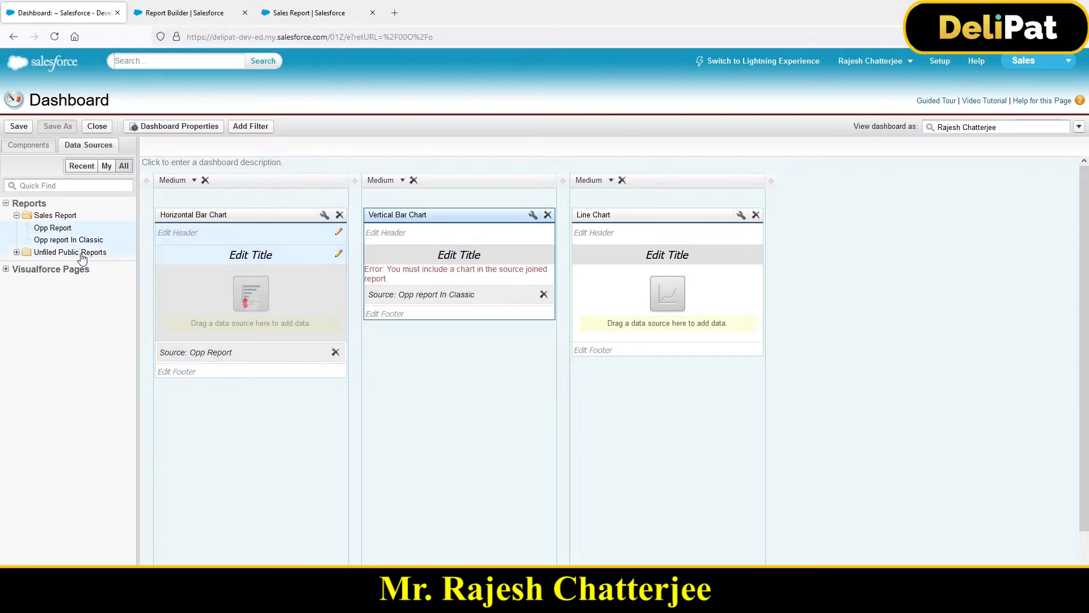
left_click_drag(70, 240, 639, 284)
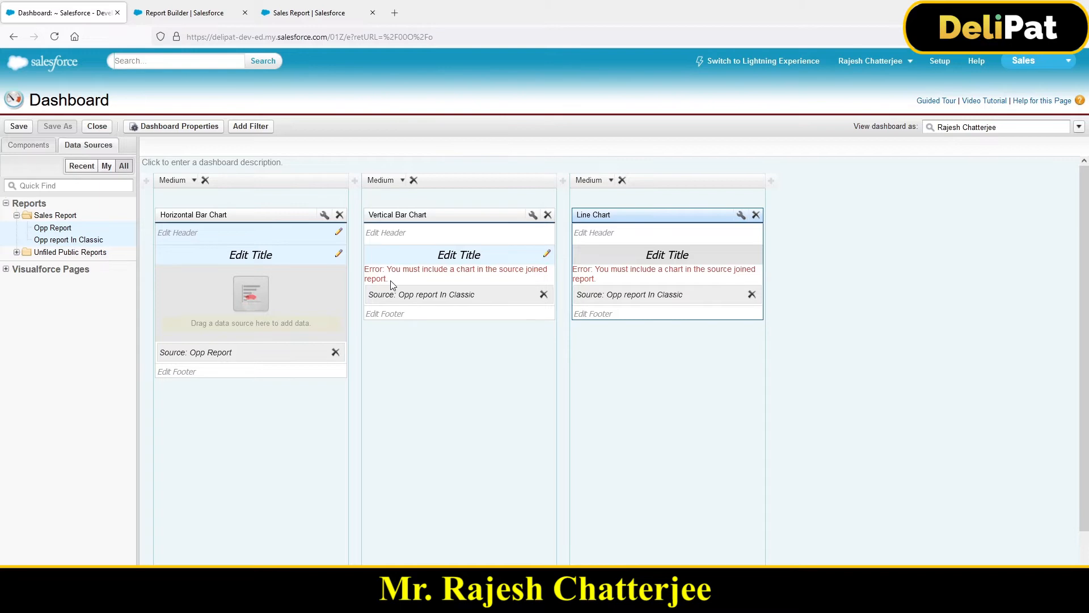
Step: Replace the data source of the vertical bar chart and the line chart with Opp Report
key("ctrl+plus")
key("ctrl+plus")
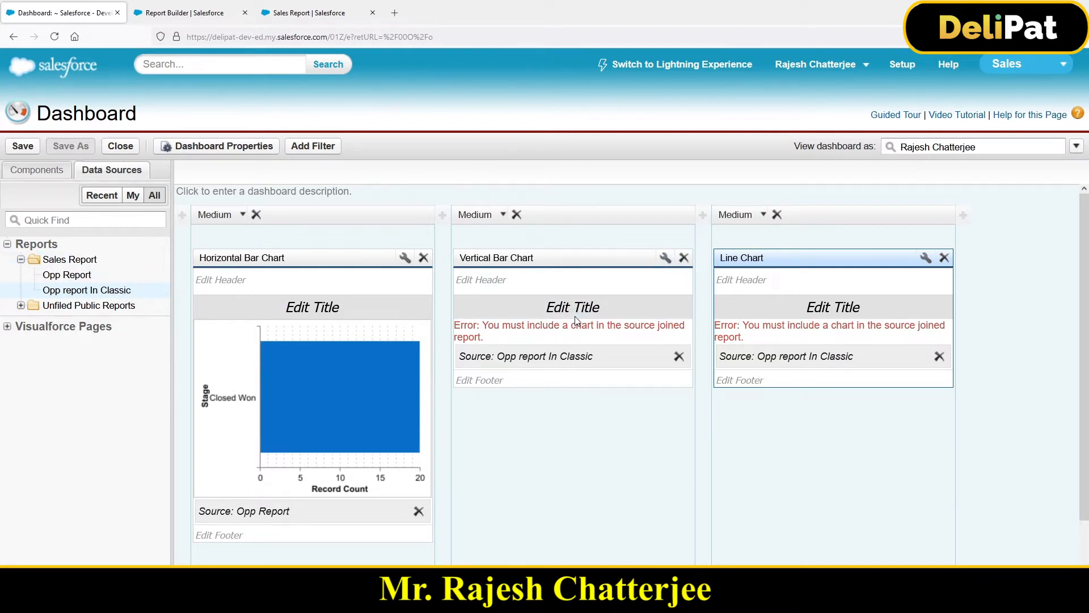
left_click_drag(88, 275, 582, 347)
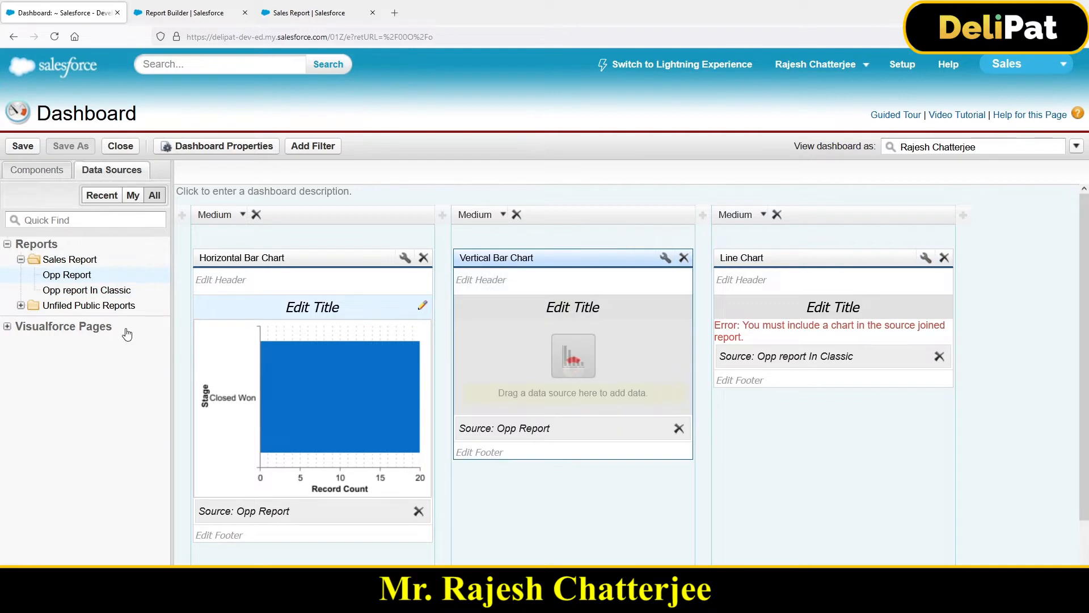
left_click_drag(59, 280, 806, 346)
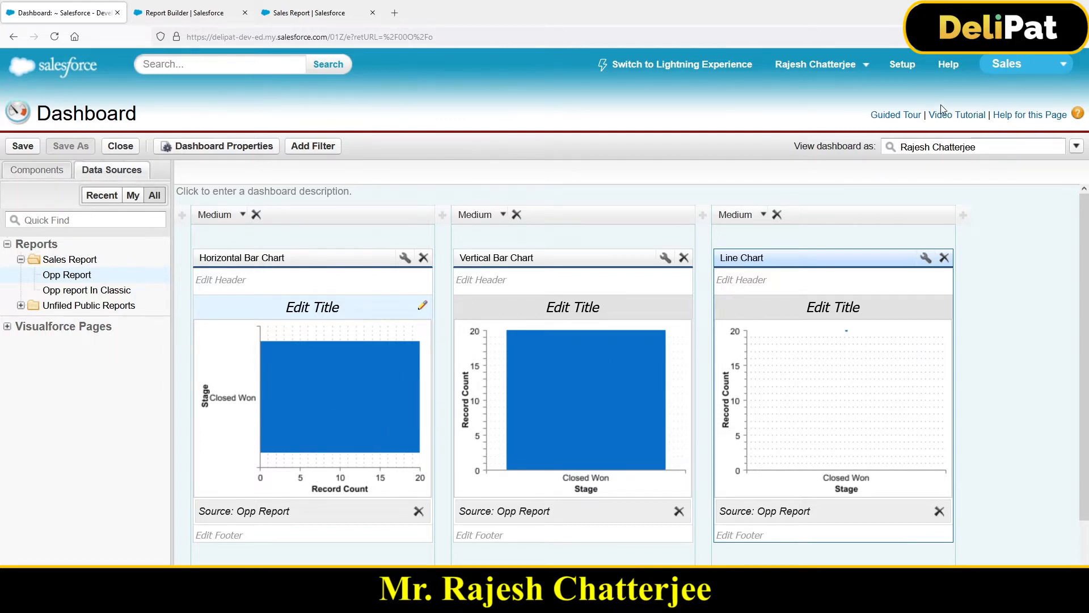
Step: Leave the dashboard editor and open Opp Report for customization
left_click(905, 66)
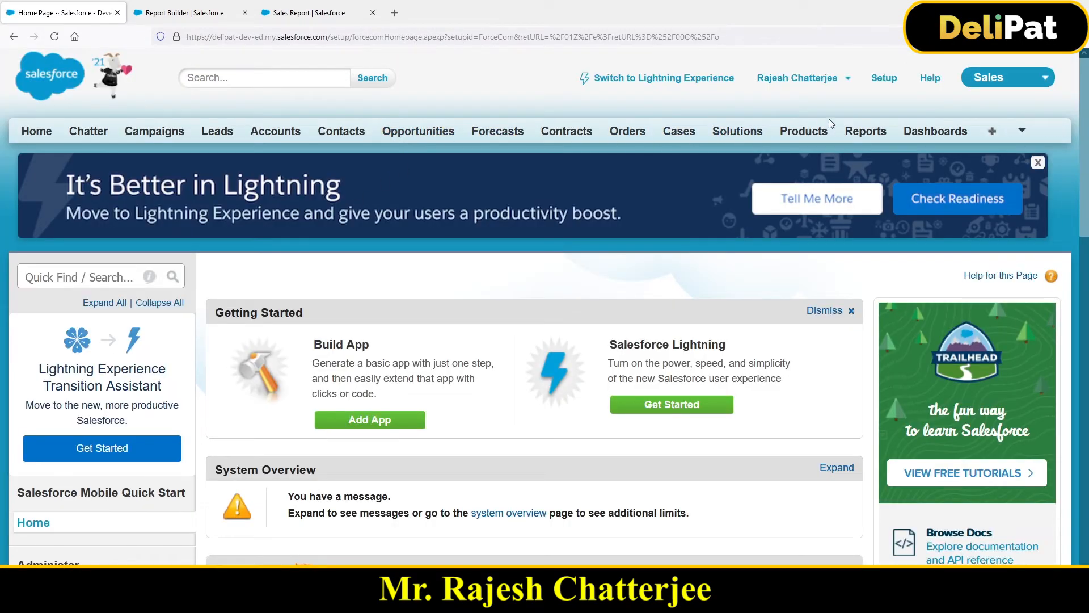
left_click(850, 135)
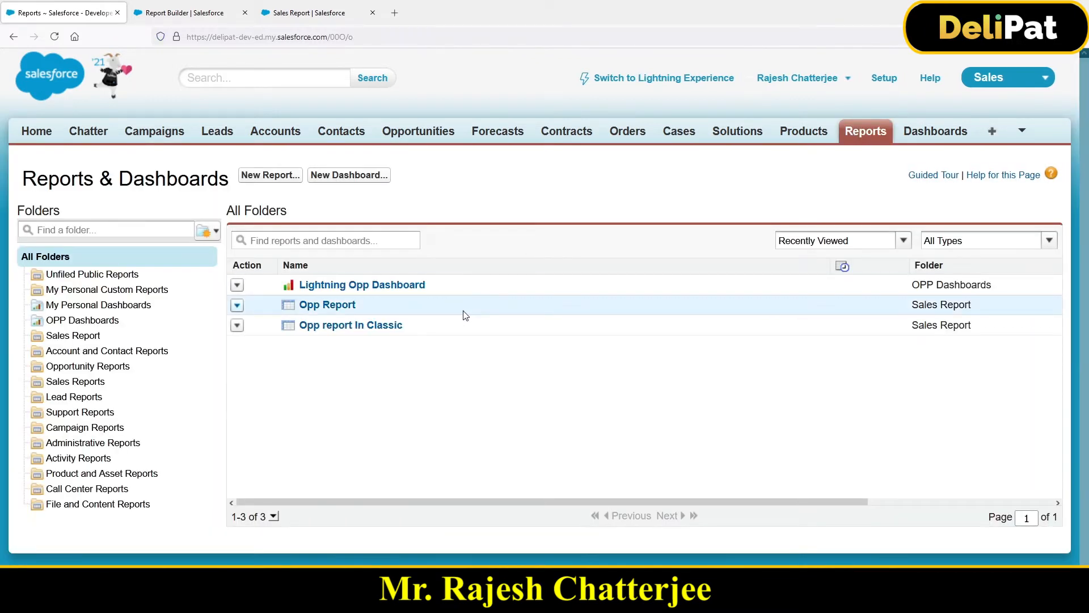
left_click(317, 307)
scroll(317, 311, "down", 2)
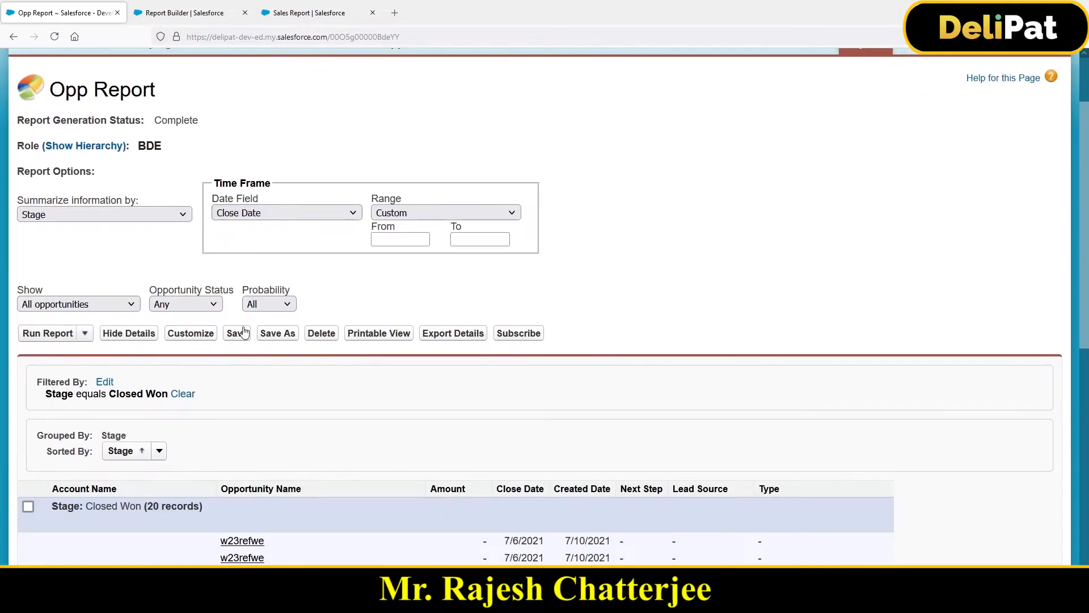
left_click(204, 333)
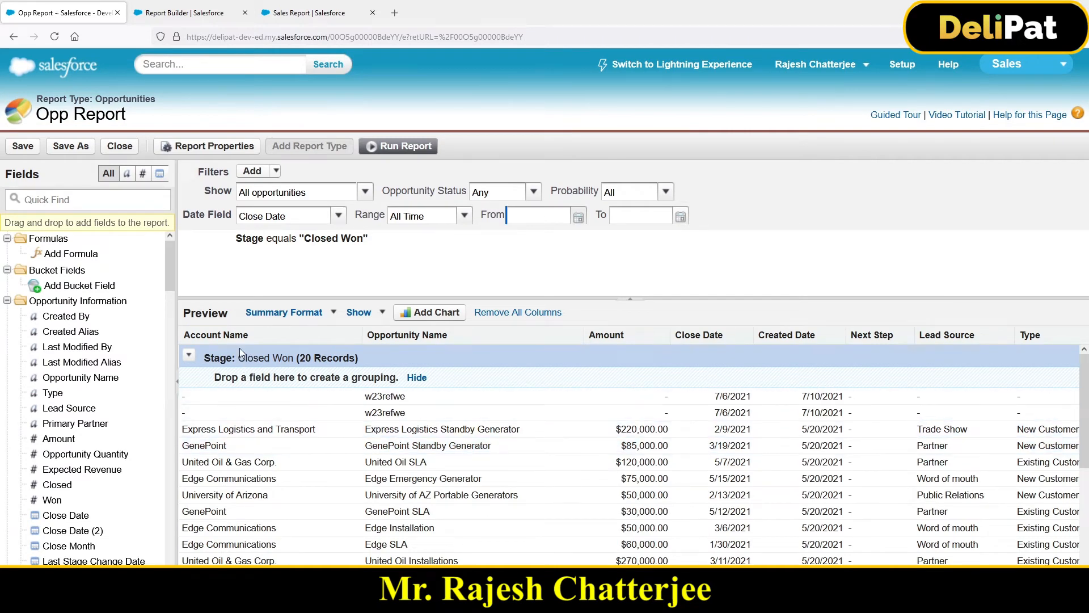
Step: Remove the Stage equals "Closed Won" filter from Opp Report and save the report
mouse_move(247, 243)
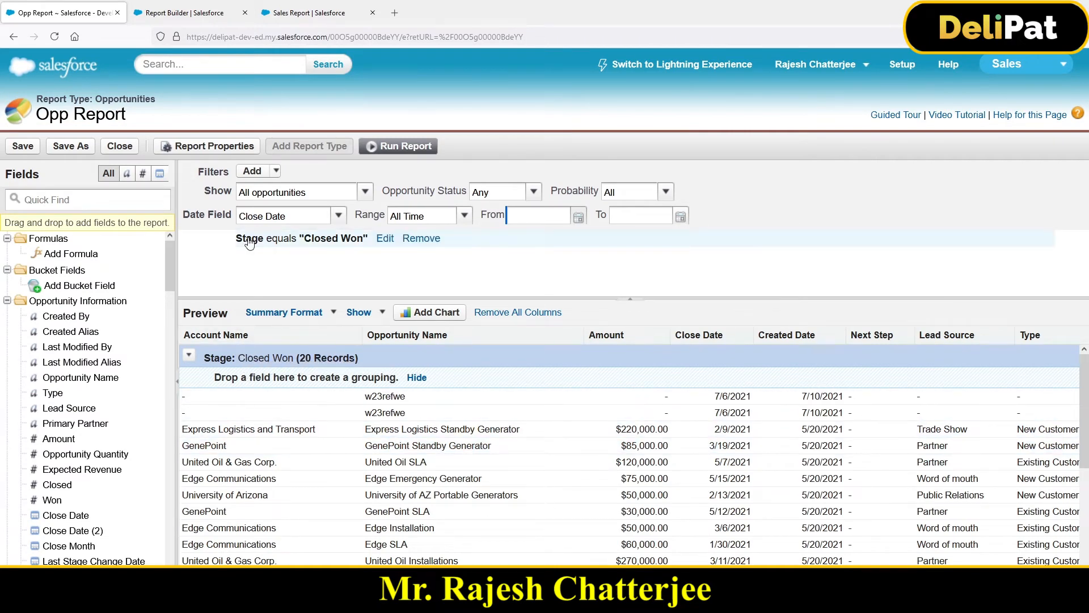
left_click(416, 240)
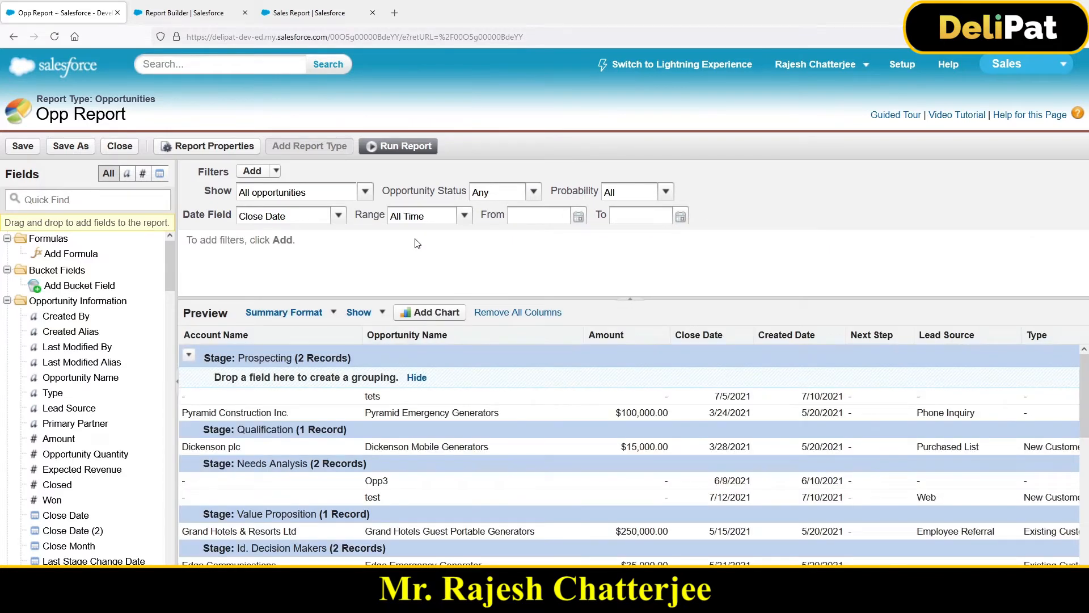
left_click(18, 148)
left_click(23, 145)
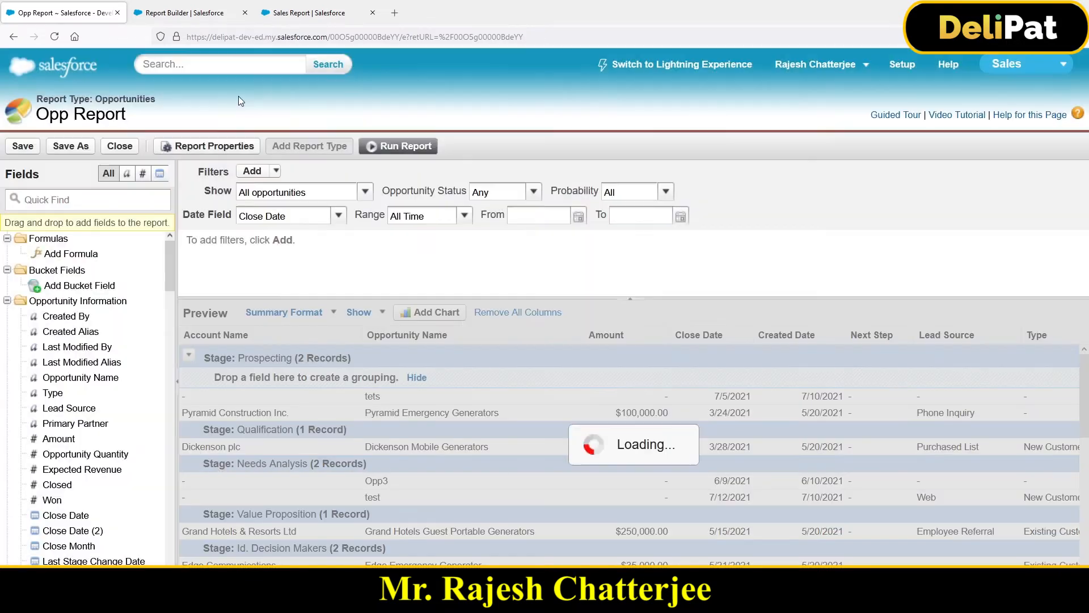
Step: Create a new dashboard with a horizontal bar chart in the first column and vertical bar charts in the other two
left_click(899, 73)
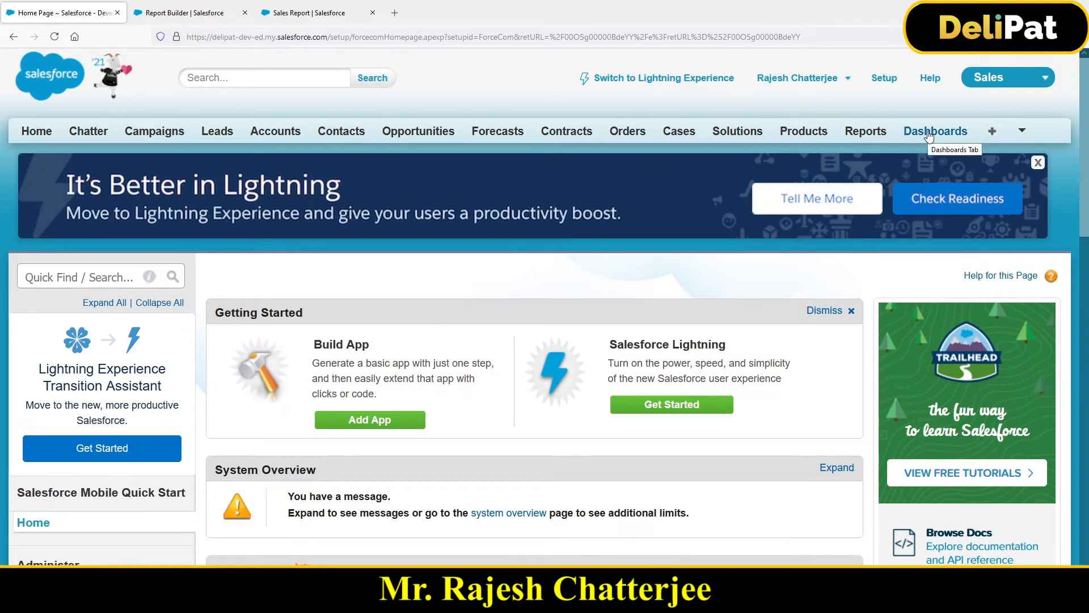
left_click(863, 136)
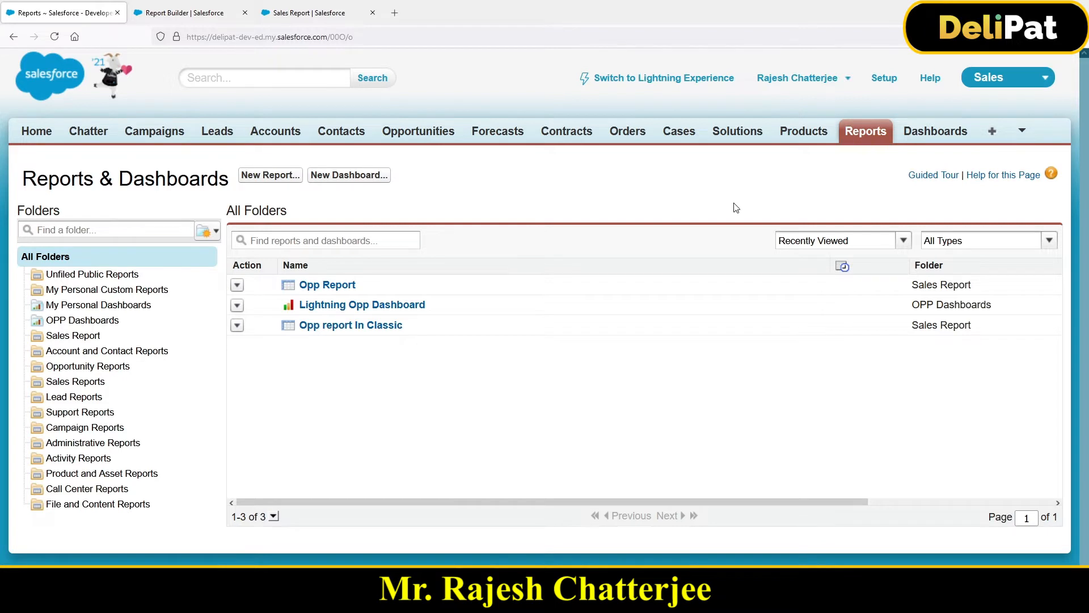
left_click(349, 177)
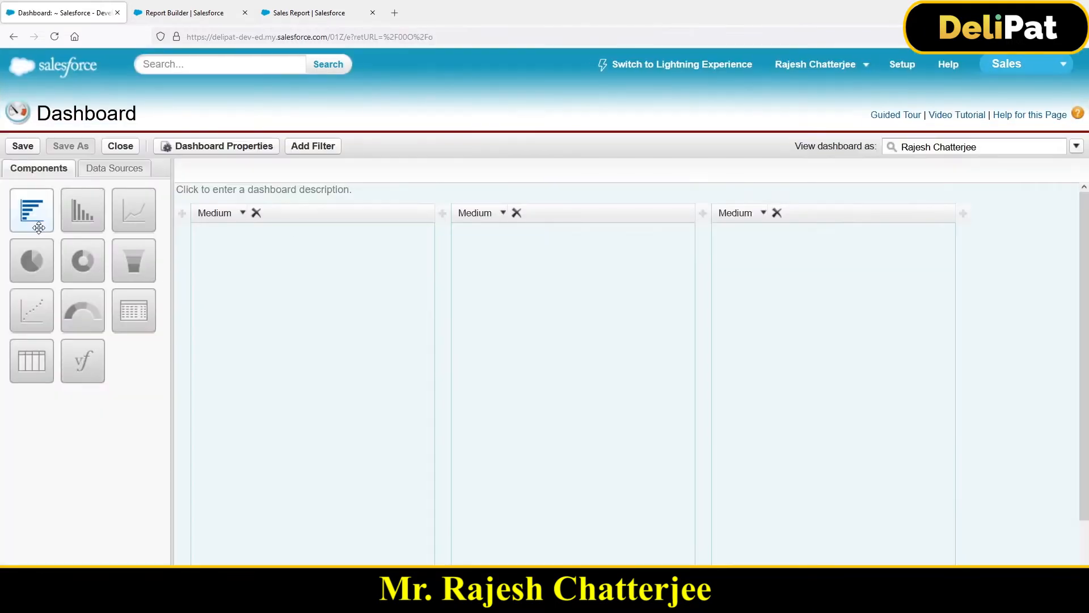
left_click_drag(31, 210, 284, 309)
left_click_drag(82, 210, 763, 363)
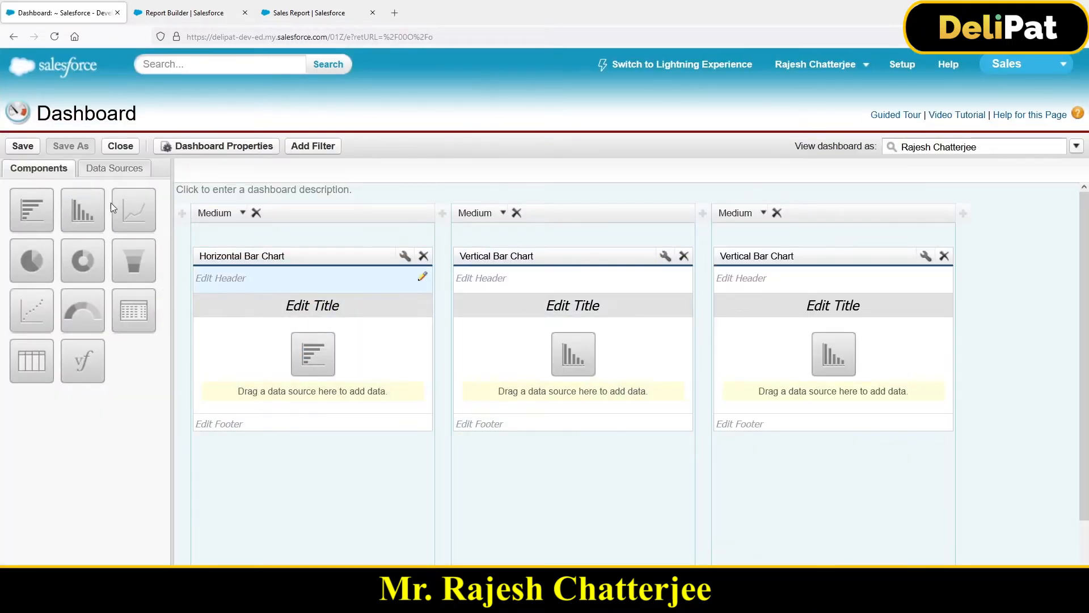
Step: Use Opp Report from the Sales Report folder as the data source for all three dashboard charts
left_click(106, 171)
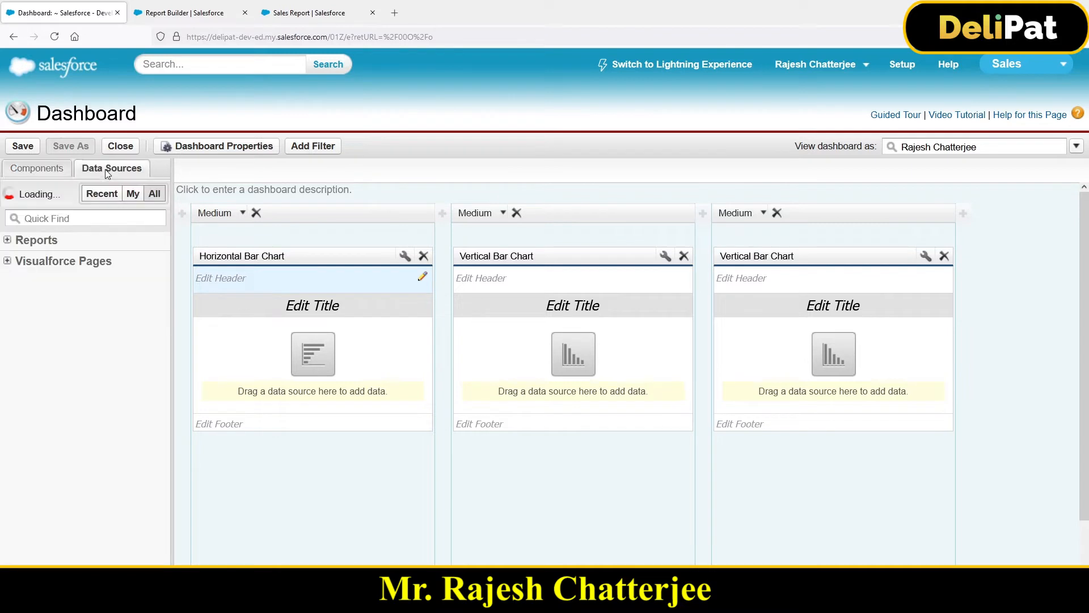
left_click(8, 240)
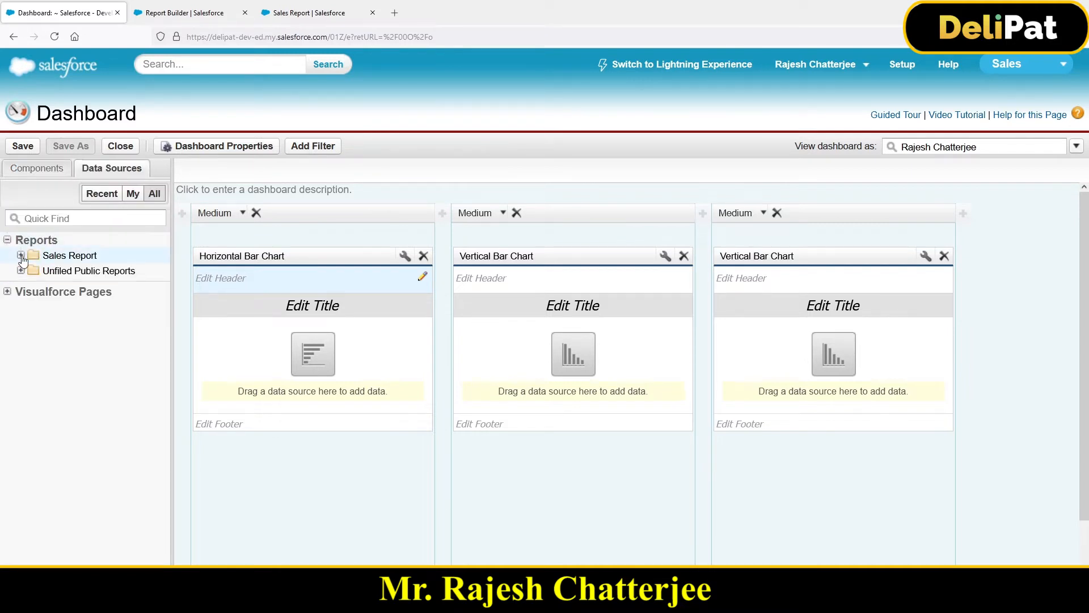
left_click(20, 255)
left_click_drag(62, 272, 244, 341)
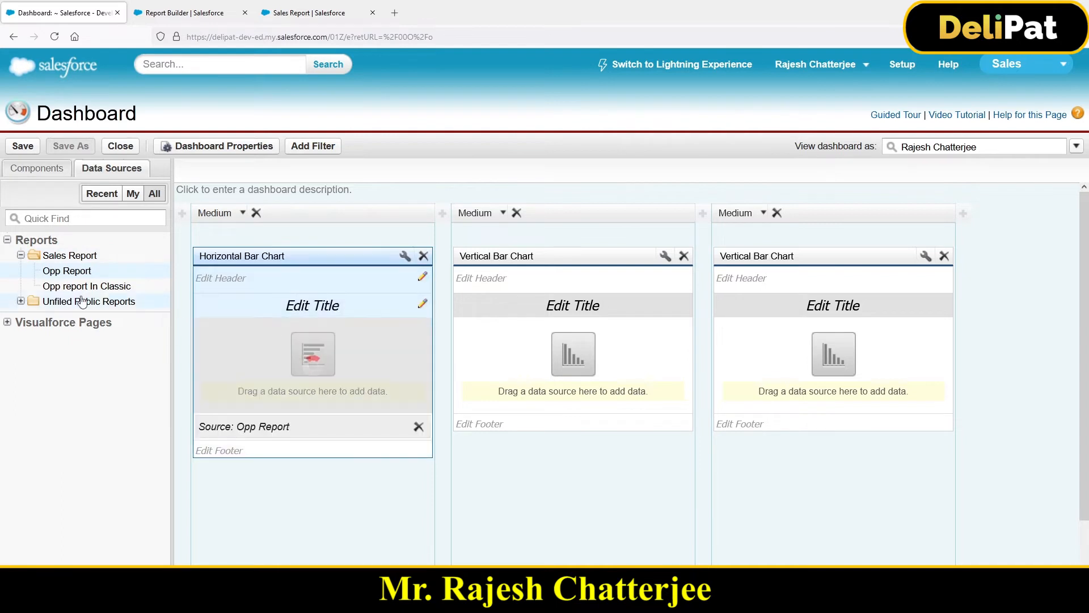
left_click_drag(63, 272, 548, 346)
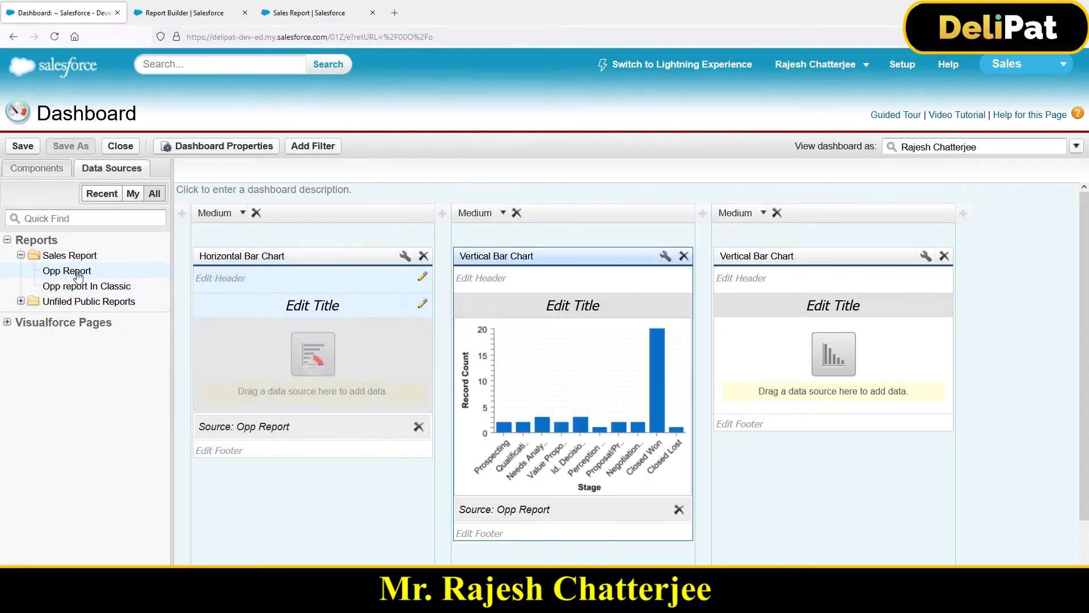
left_click_drag(67, 272, 829, 355)
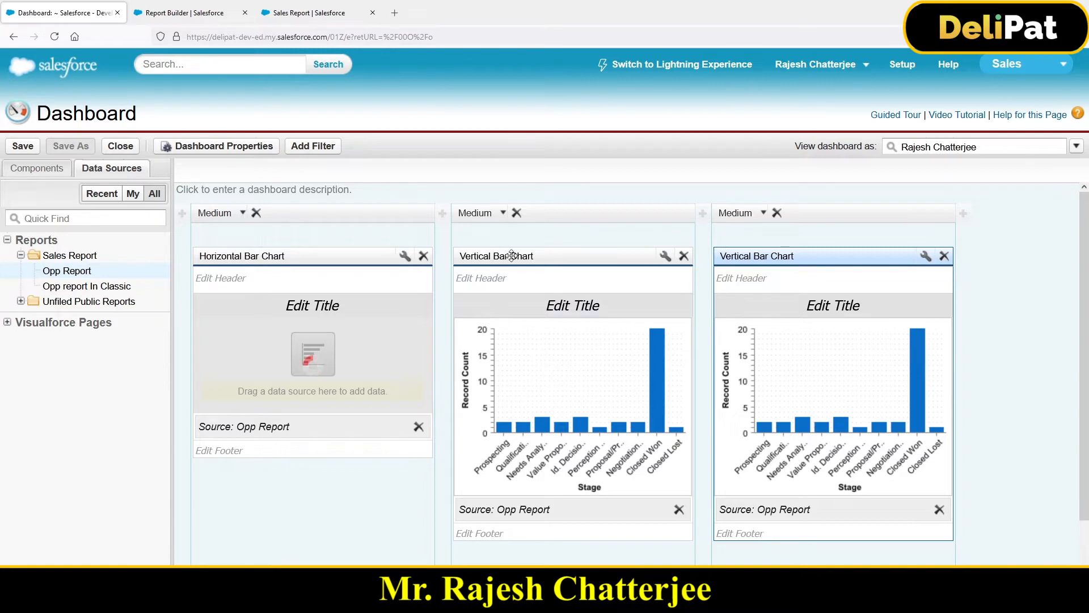
Step: Give the middle vertical bar chart the header "Header" and the title "Sales Report by Owner"
left_click(528, 284)
type("Header")
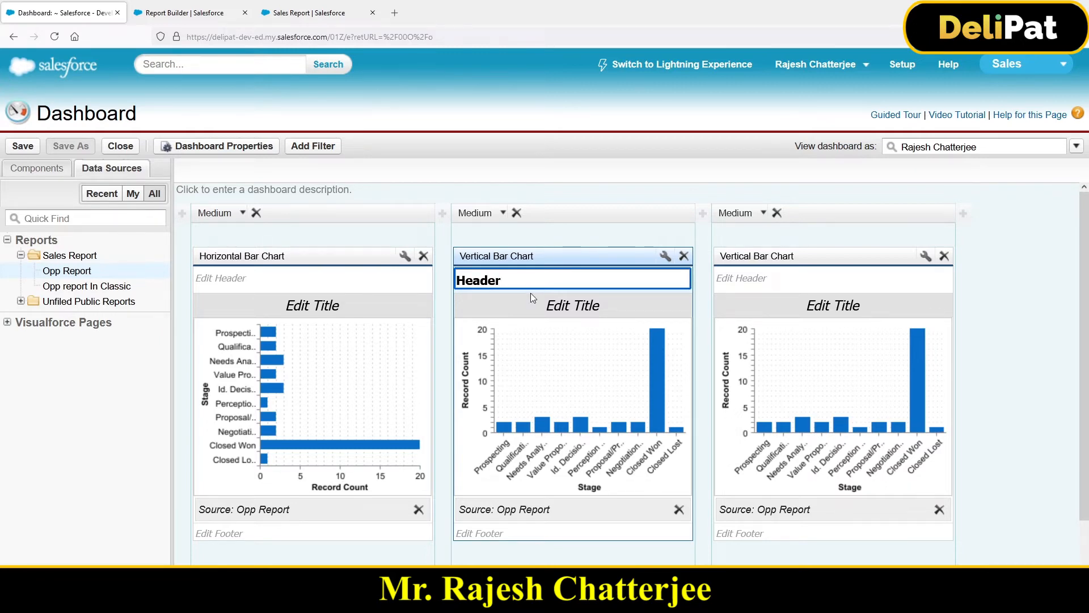
left_click(557, 309)
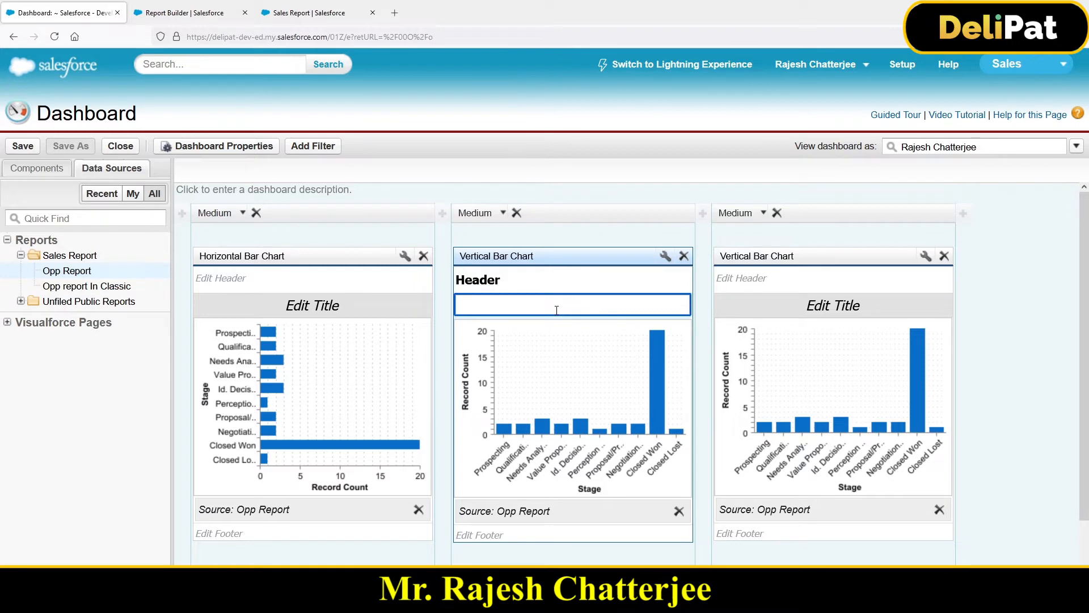
type("Sales Report by ")
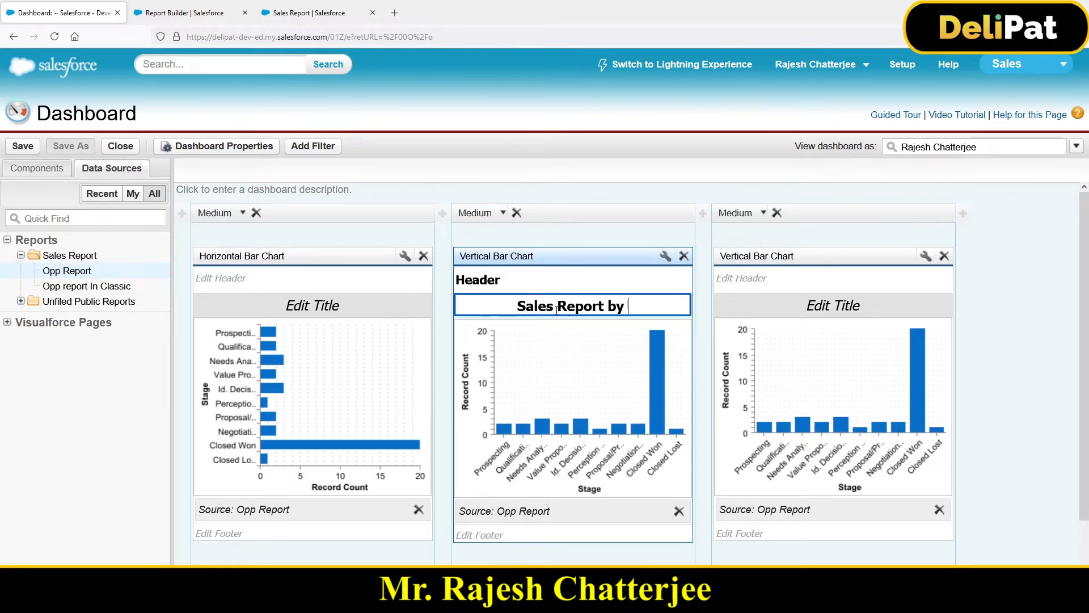
type("Owner")
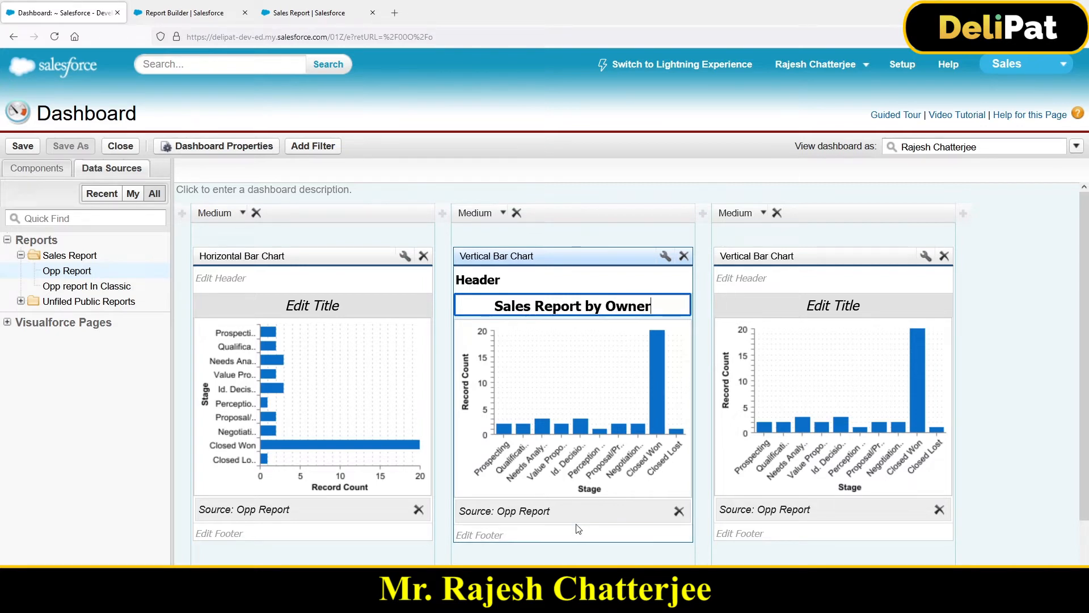
Step: Format the middle vertical bar chart to show values and show details on hover
left_click(666, 258)
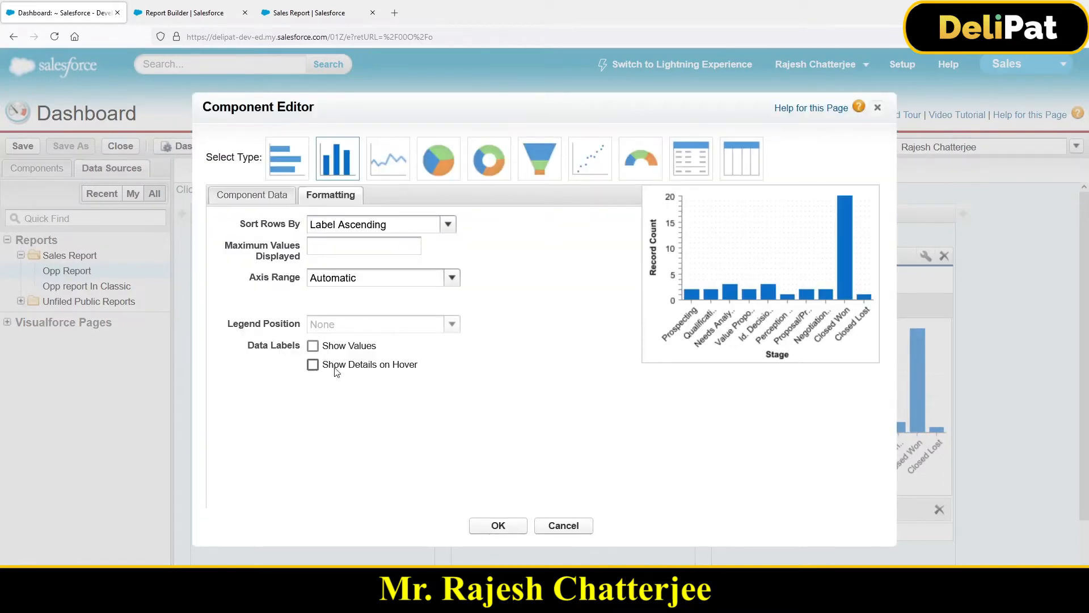
left_click(316, 348)
left_click(315, 369)
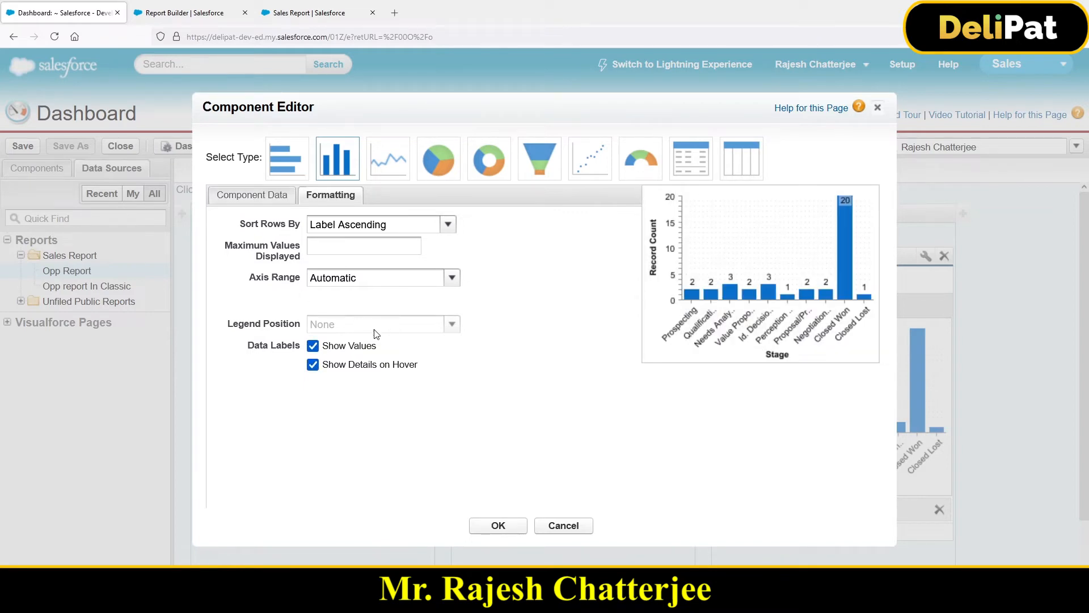
left_click(499, 526)
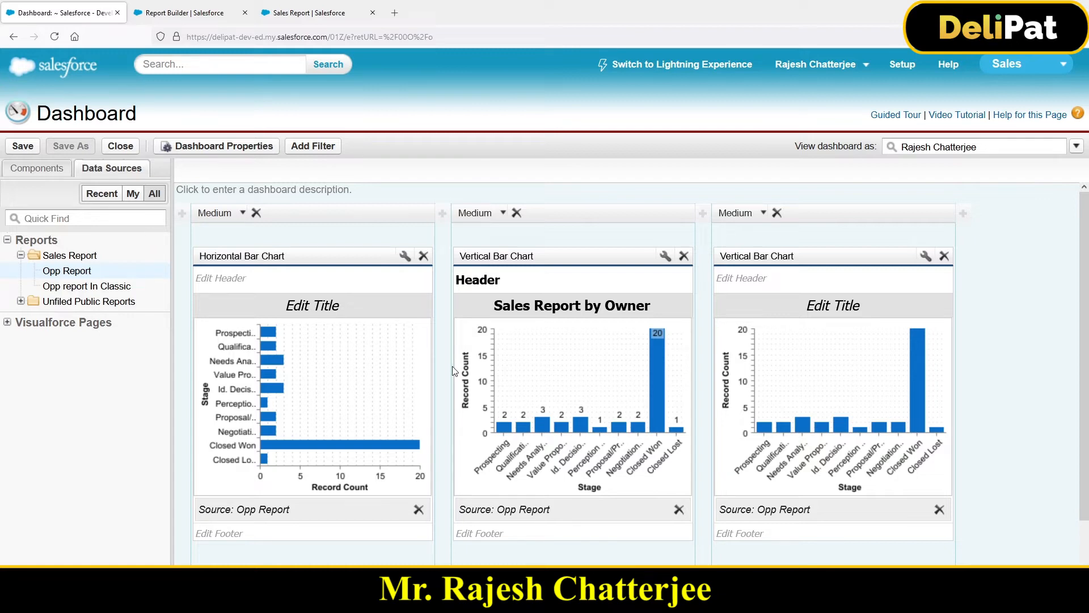
Step: Try the dashboard running user options, choosing to run as the logged-in user and letting authorized users change the running user
left_click(1076, 146)
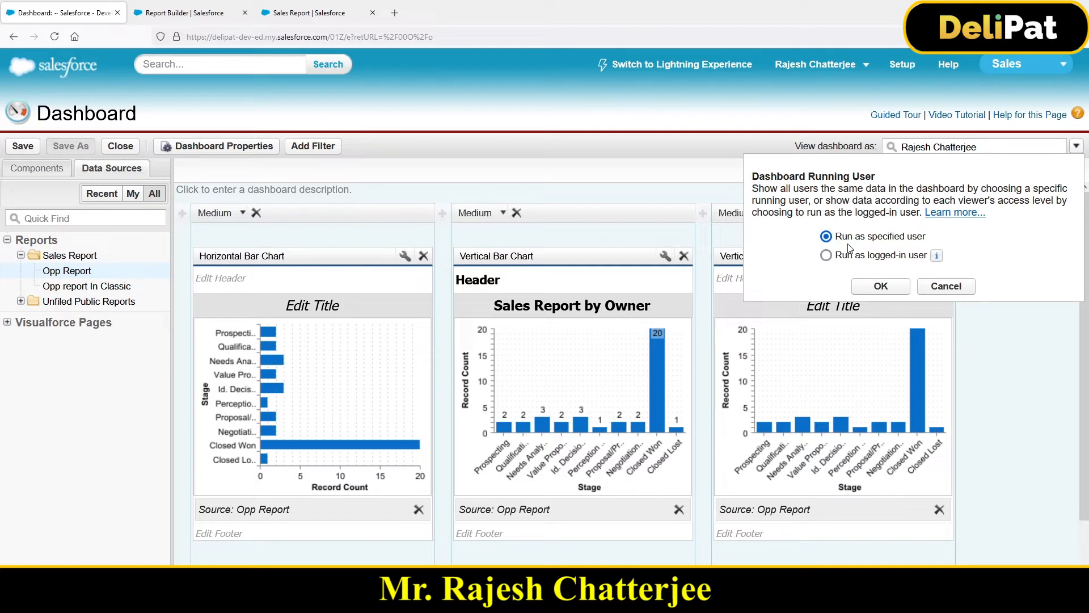
left_click_drag(843, 241, 920, 261)
left_click_drag(848, 242, 906, 250)
left_click(906, 243)
triple_click(871, 240)
left_click(859, 254)
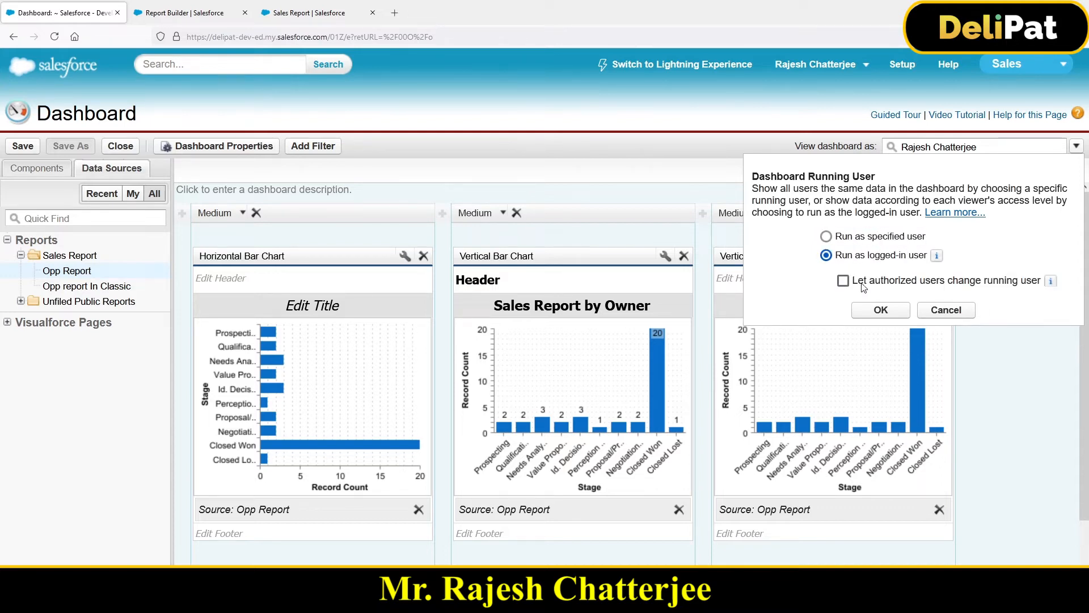
left_click_drag(865, 284, 1024, 284)
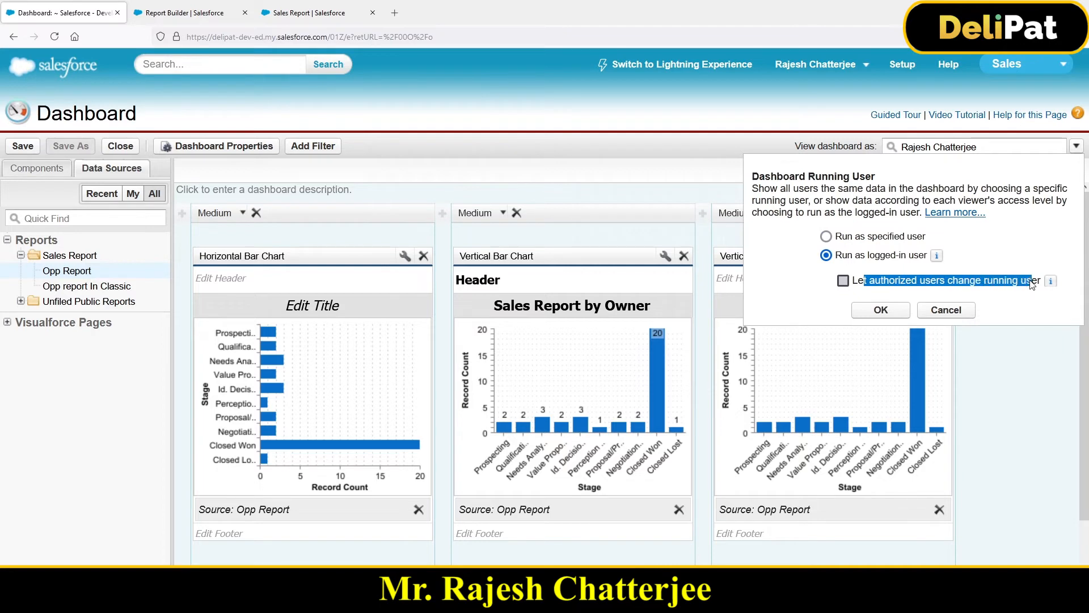
left_click_drag(854, 258, 920, 266)
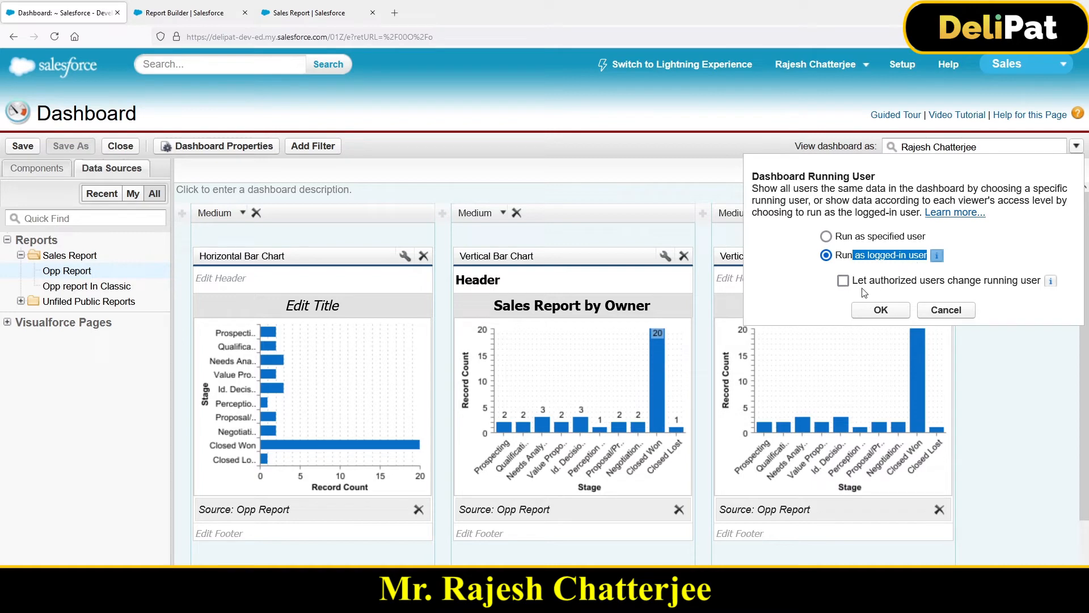
left_click(843, 282)
Step: Search by first name for a different user to view the dashboard as
left_click(972, 145)
left_click_drag(987, 146, 892, 150)
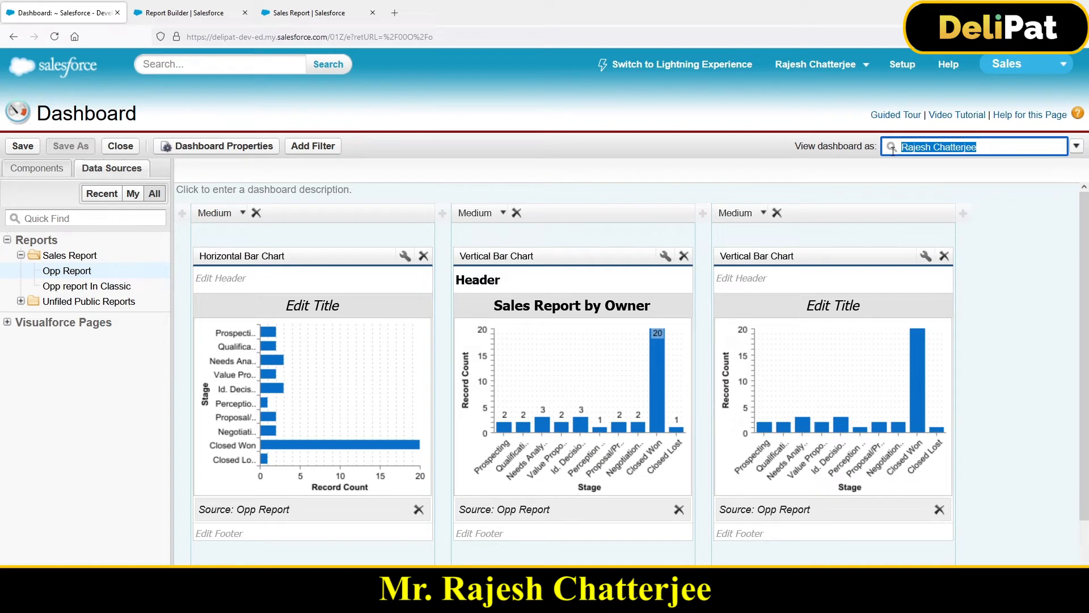
type("alex")
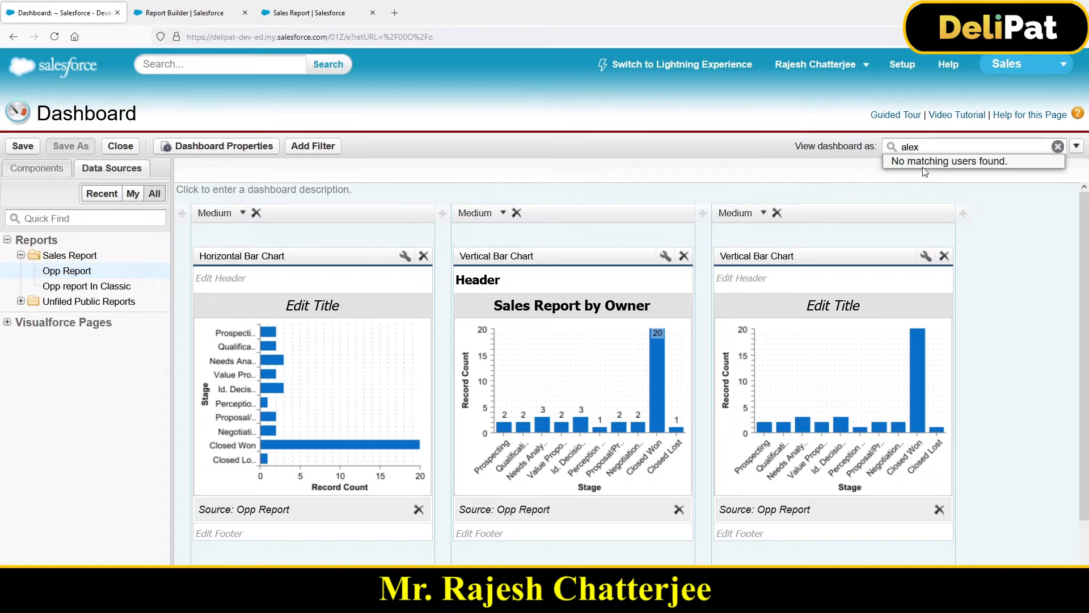
left_click_drag(895, 163, 986, 160)
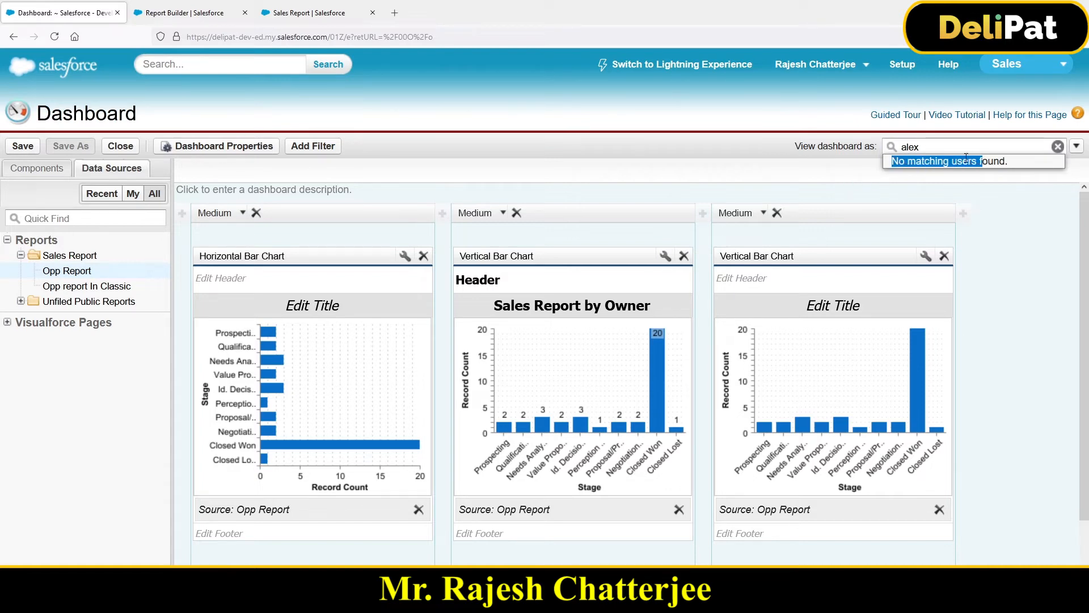
left_click(939, 147)
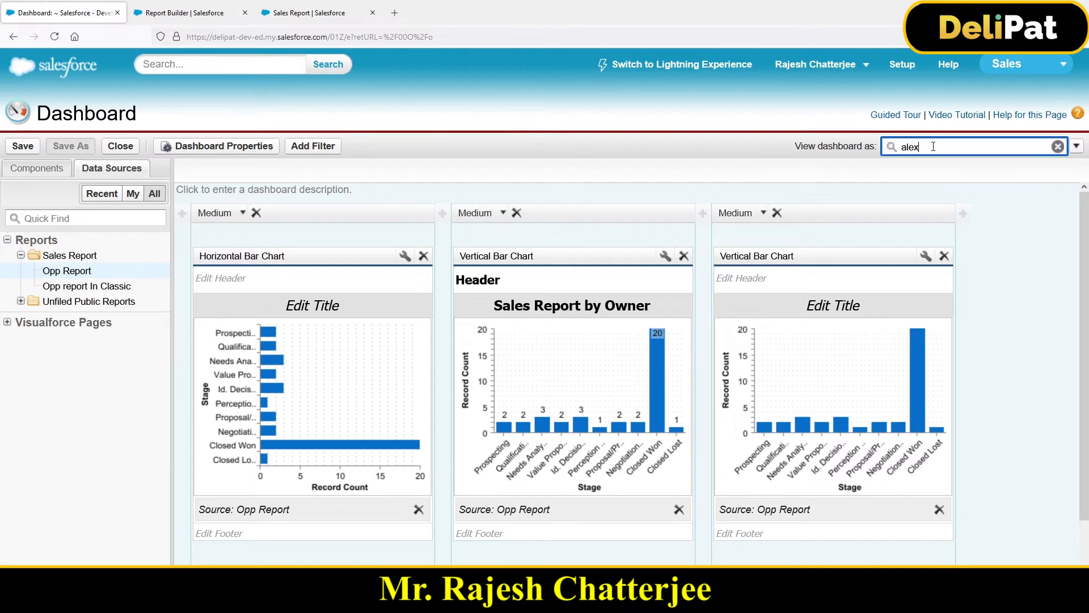
left_click(1076, 146)
left_click(845, 256)
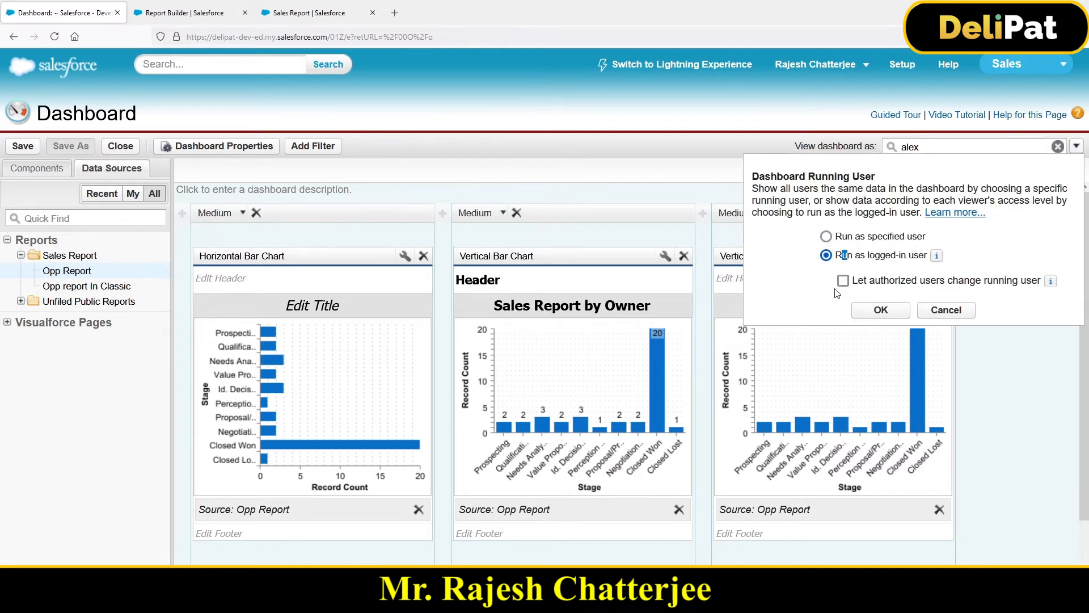
left_click(958, 314)
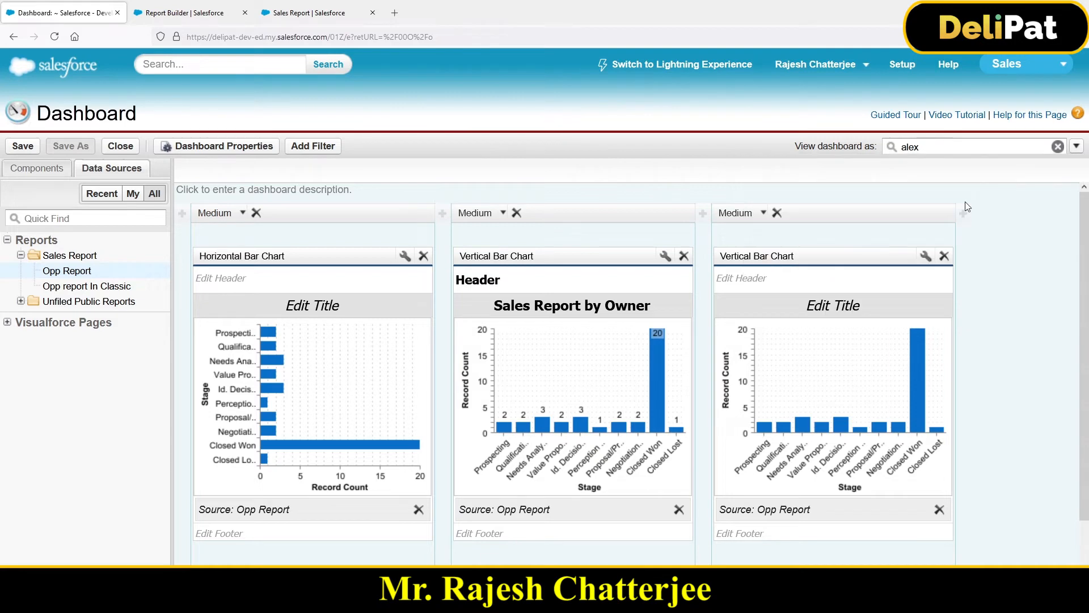
left_click(1076, 146)
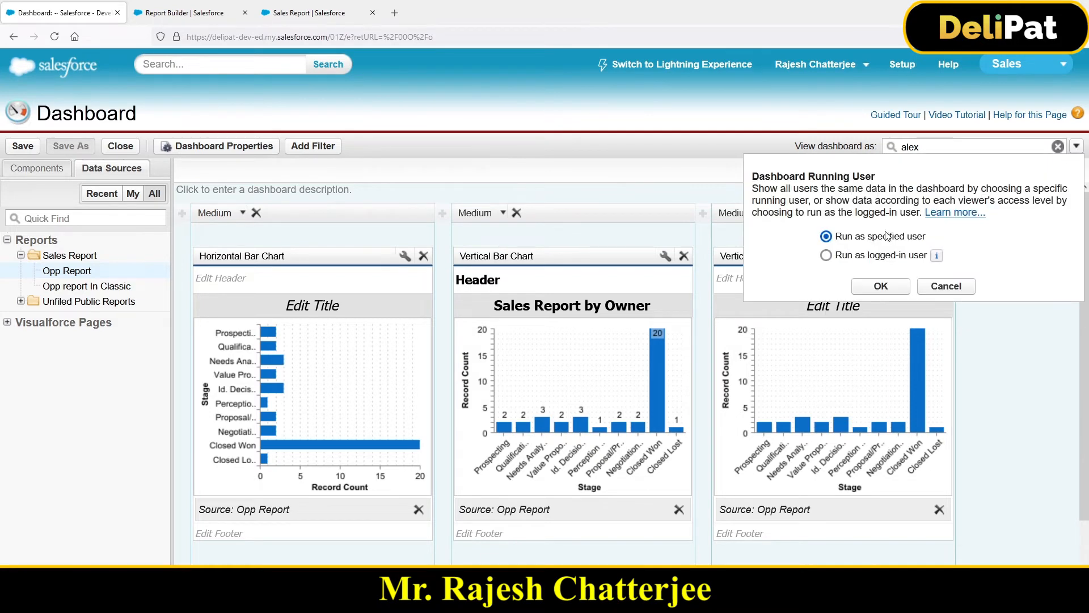
left_click(946, 286)
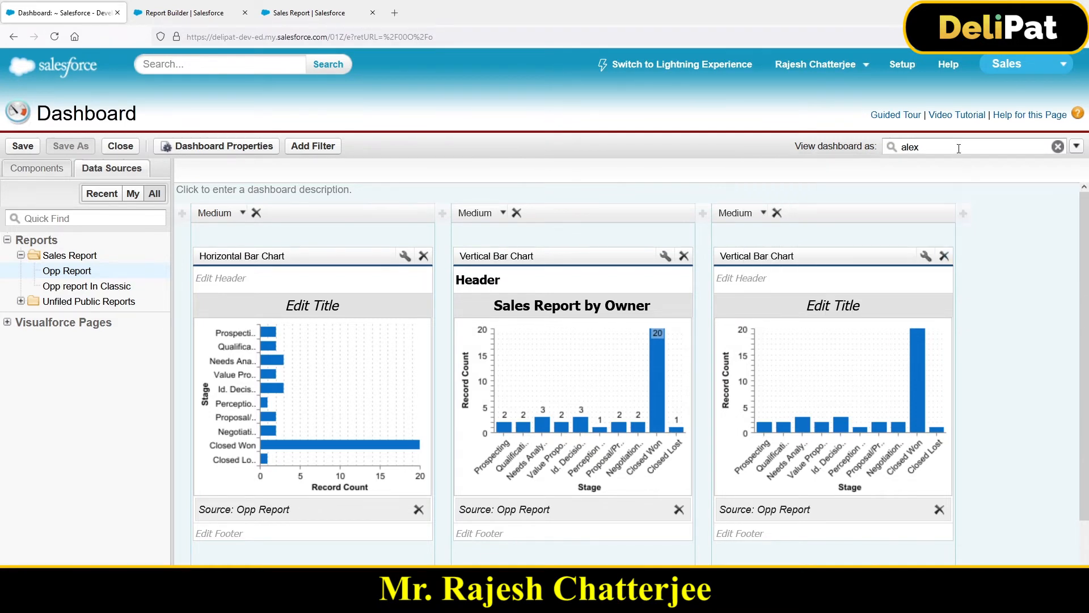
Step: Find the Testing User account and view the dashboard as that user
left_click(959, 149)
type("ra")
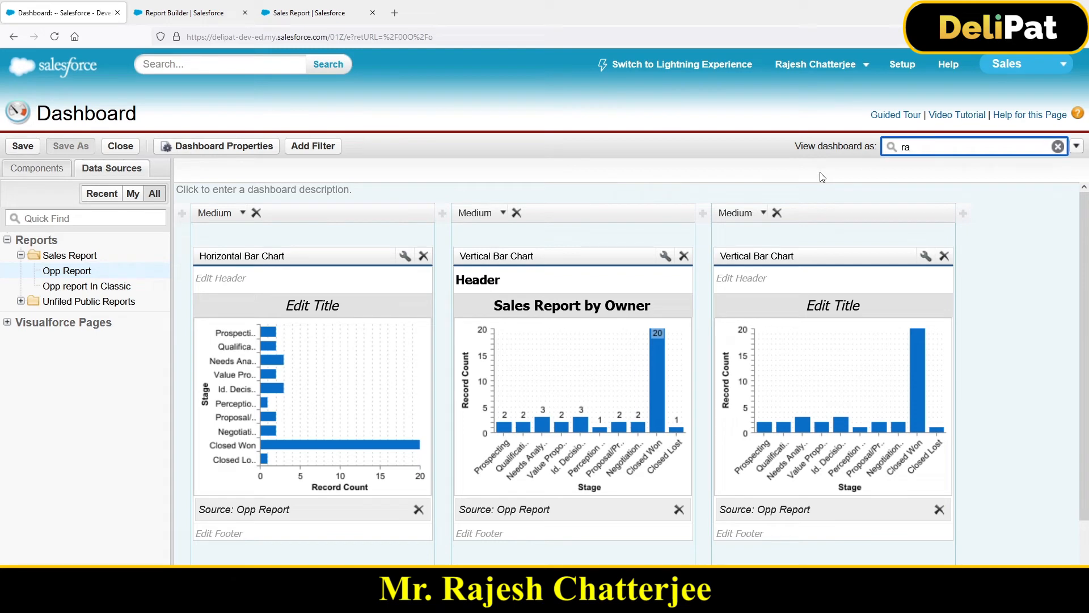
type("jes")
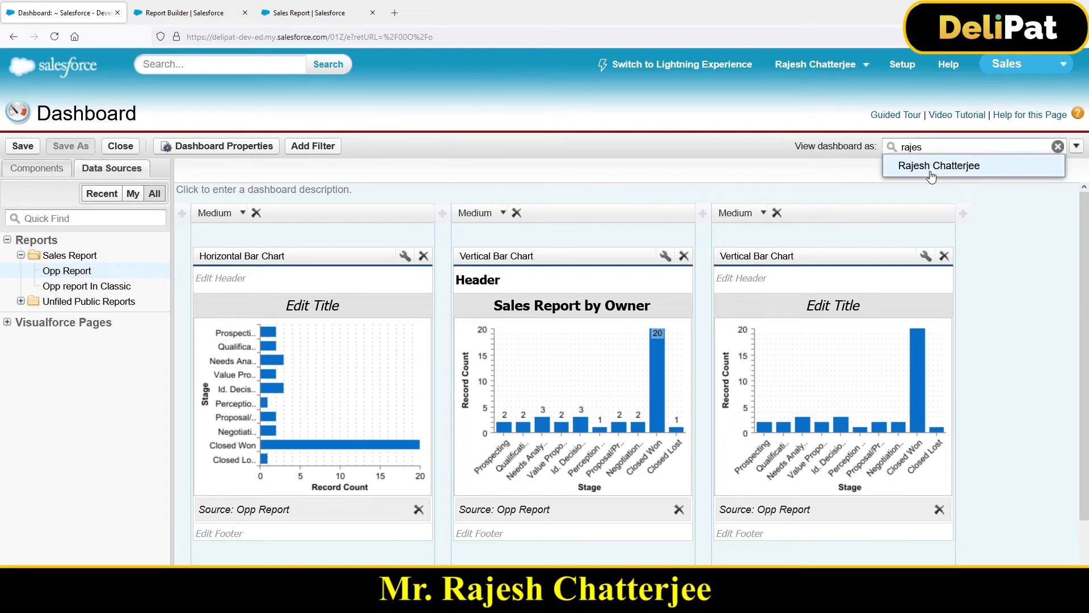
left_click(930, 147)
left_click_drag(929, 147, 860, 149)
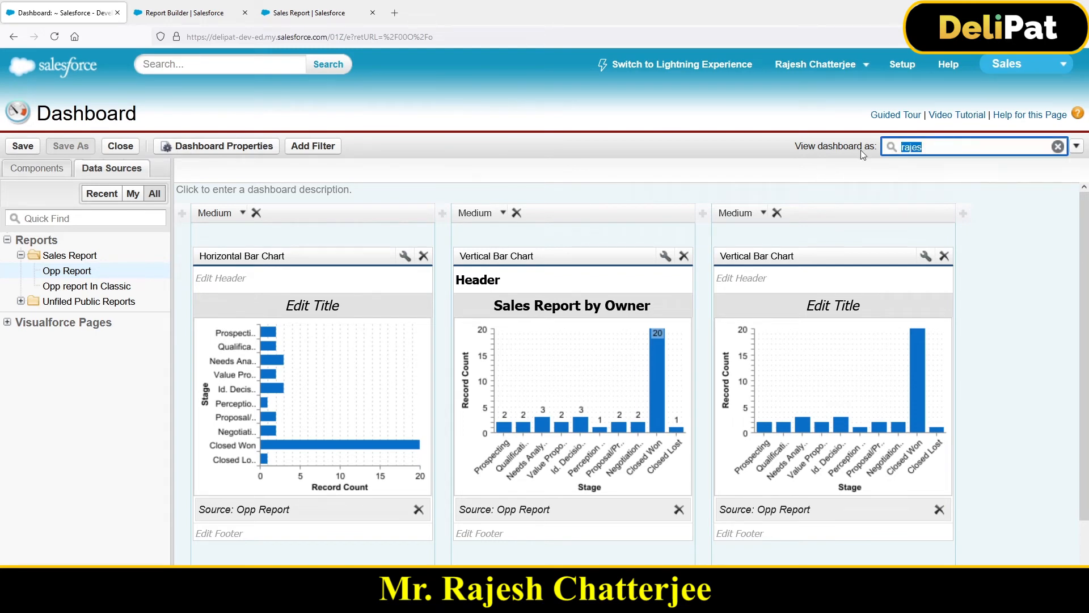
type("test")
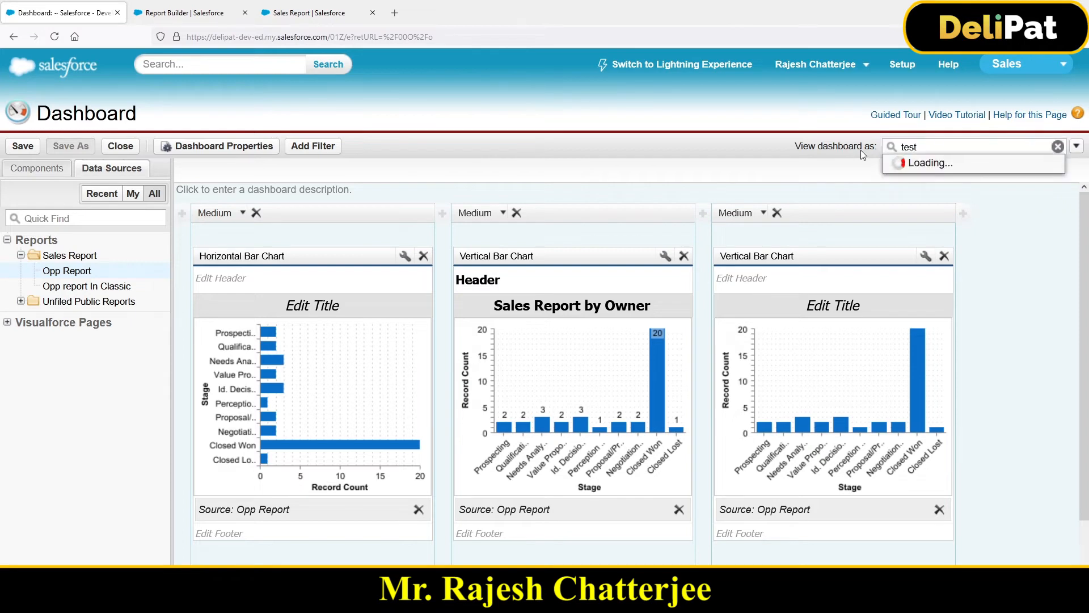
left_click(931, 163)
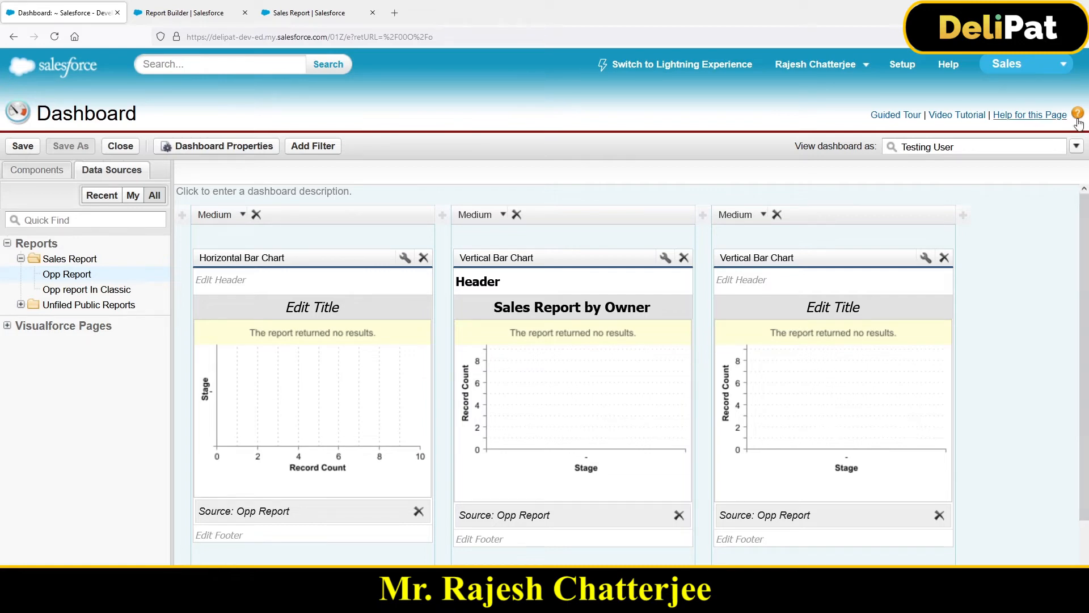
Step: Switch the dashboard's running user back to the logged-in administrator's own account
left_click(886, 149)
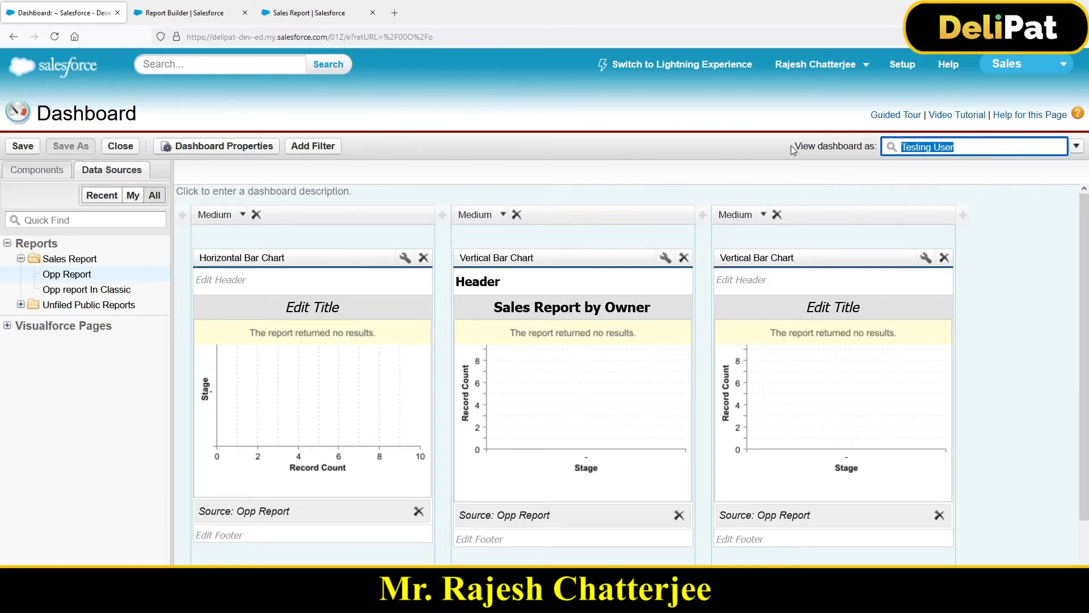
left_click_drag(794, 148, 854, 161)
left_click(960, 146)
type("rjee")
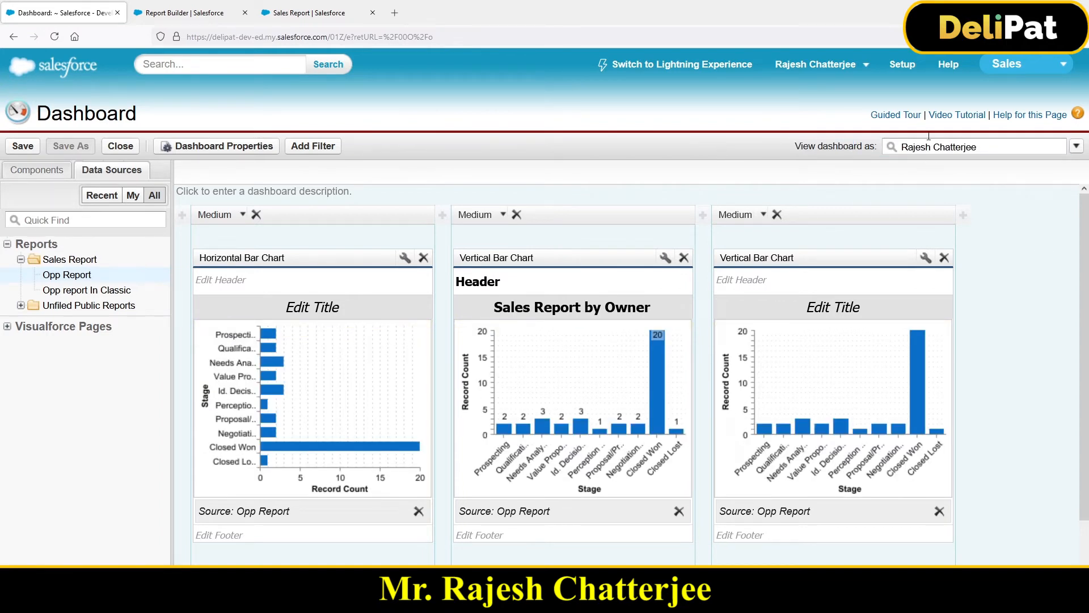
Step: Save the dashboard with the title "Classic Dashboard" in the OPP Dashboards folder and run it
left_click(17, 148)
left_click(559, 269)
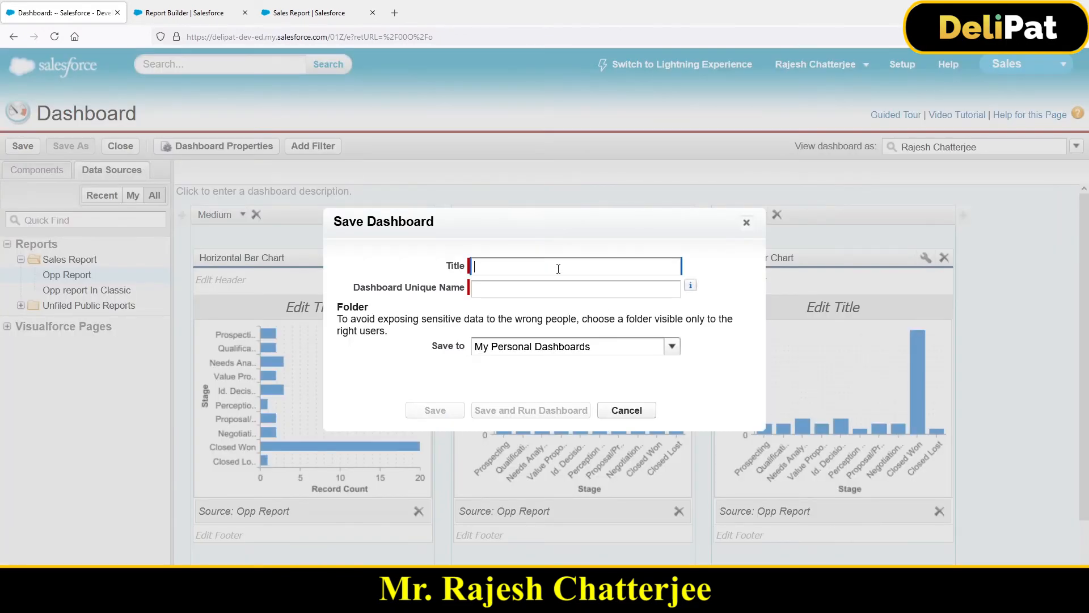
type("Classic Dashboard")
left_click(580, 338)
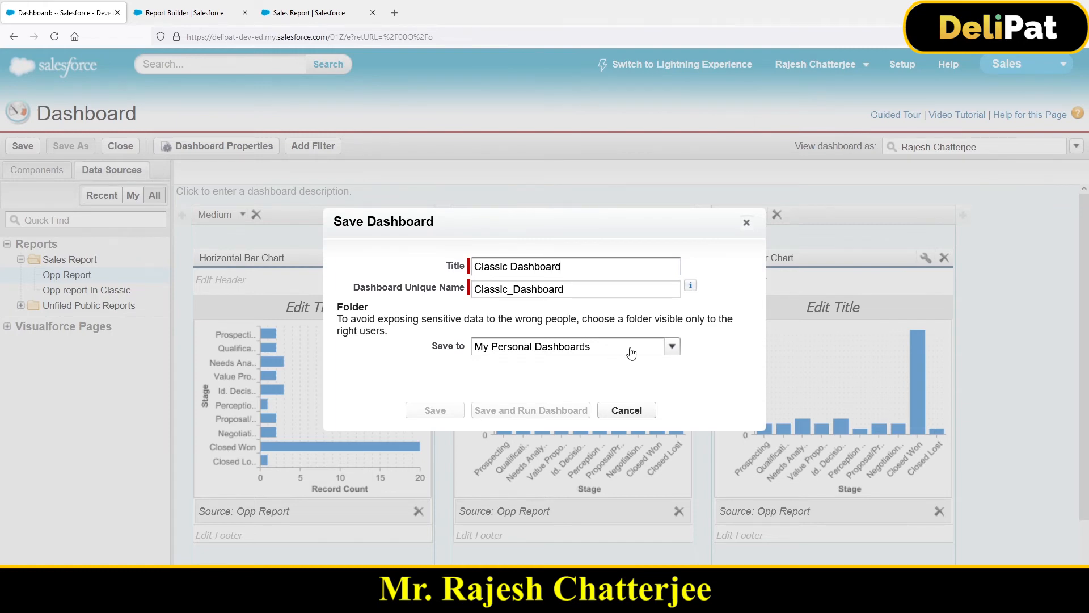
left_click(668, 351)
left_click(542, 380)
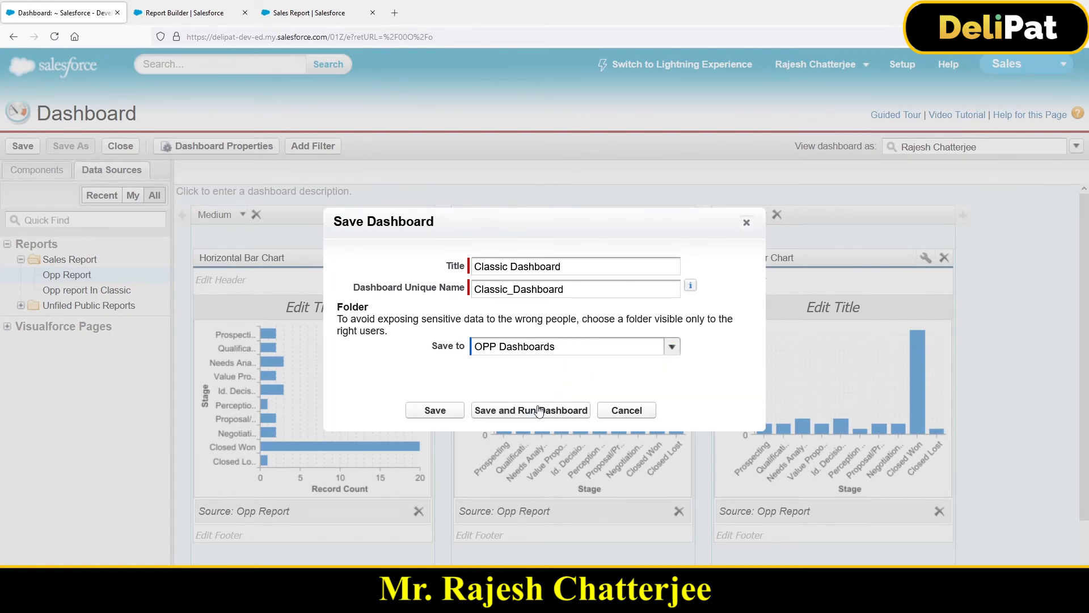
left_click(516, 413)
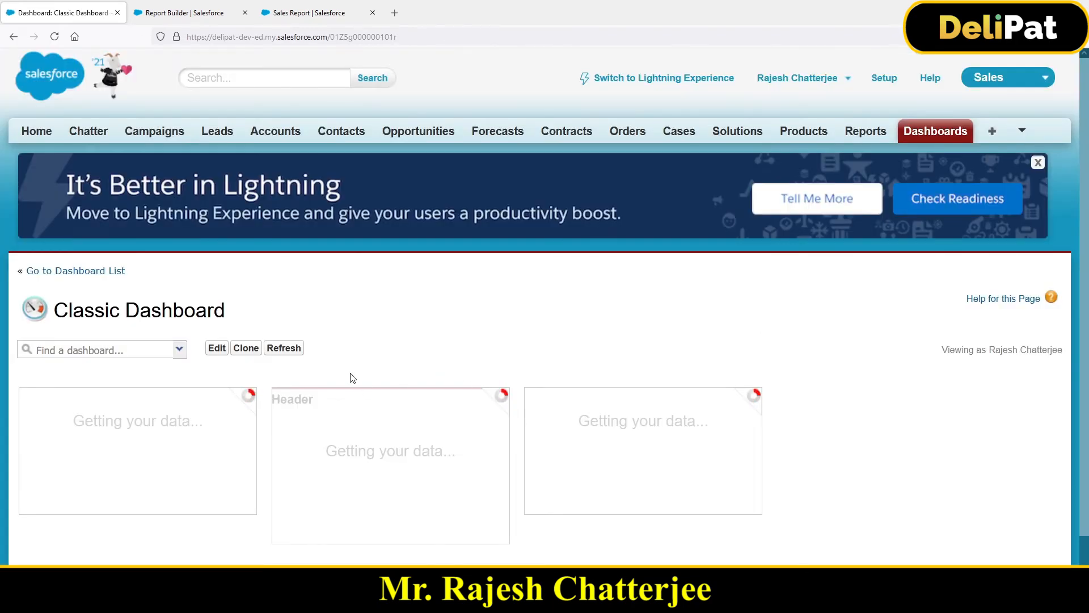
Step: Refresh the Classic Dashboard's data and look over its three charts
scroll(397, 363, "down", 2)
left_click(282, 307)
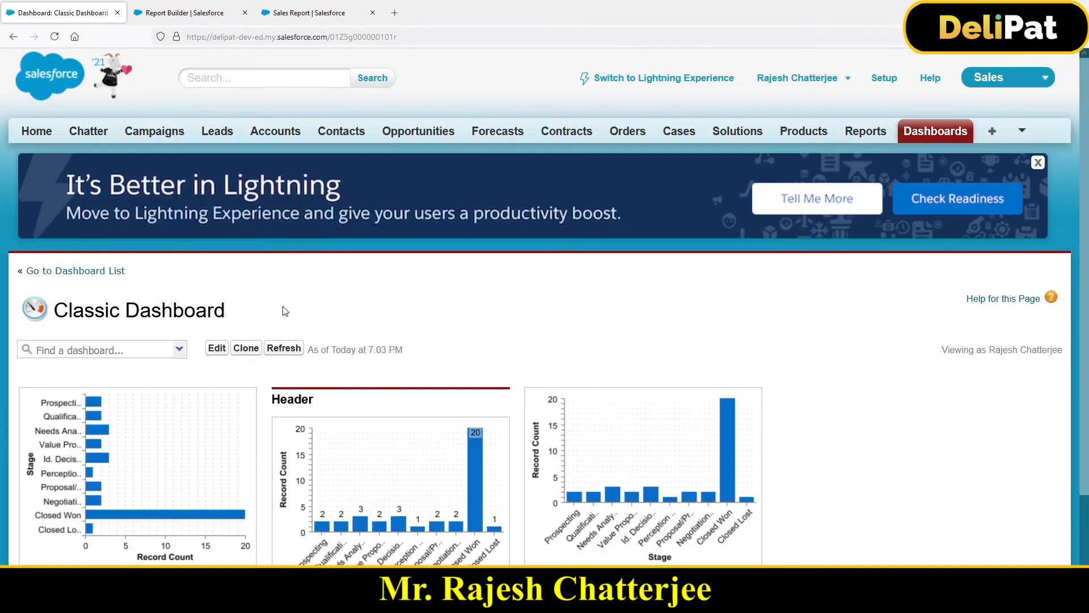
left_click(284, 347)
scroll(390, 356, "down", 3)
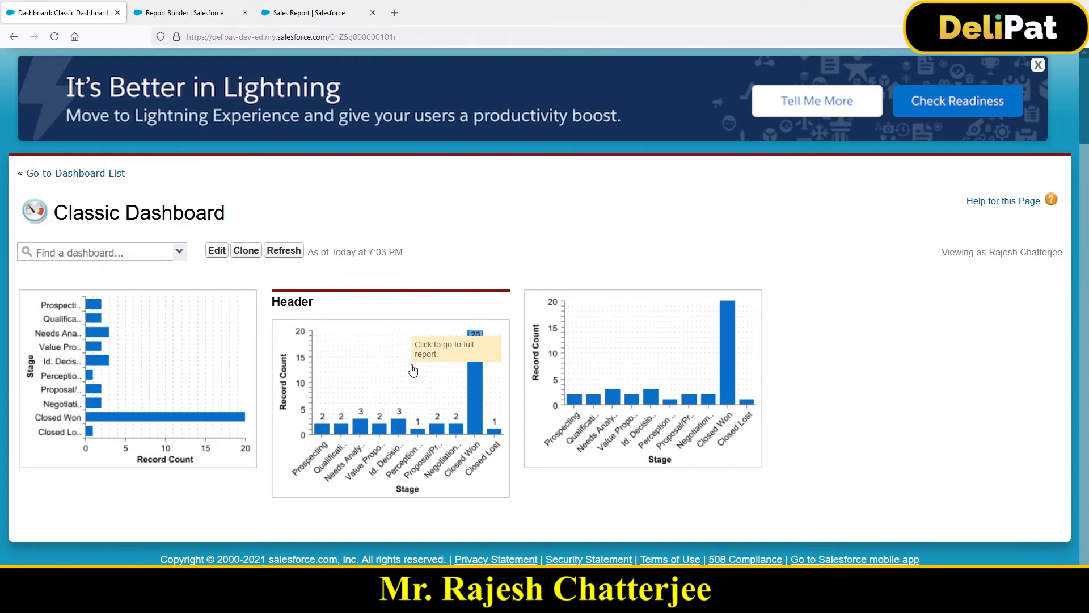
Step: Open the full source report from the dashboard's third chart and look through its opportunity records grouped by stage
left_click(658, 373)
scroll(306, 417, "down", 3)
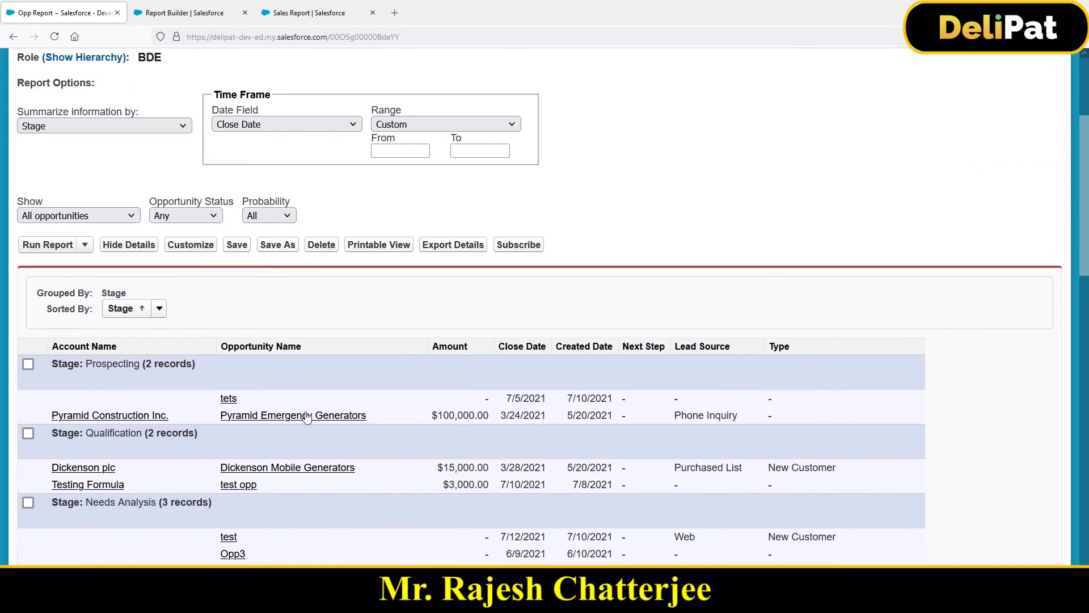
scroll(306, 417, "down", 3)
scroll(249, 332, "up", 6)
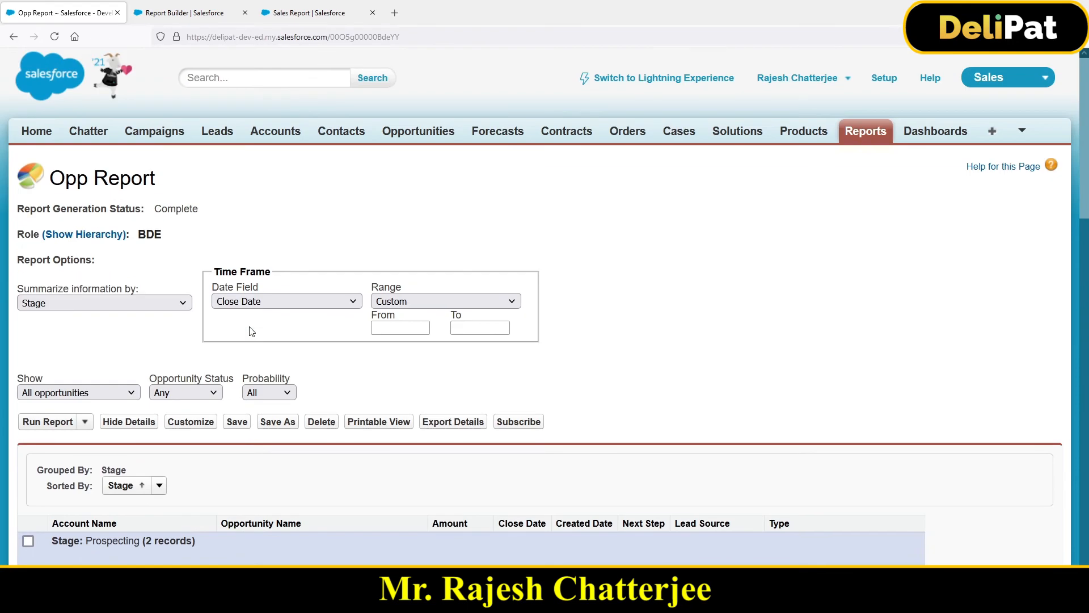
Step: Switch to Lightning Experience and open Classic Dashboard from the recent dashboards
left_click(669, 85)
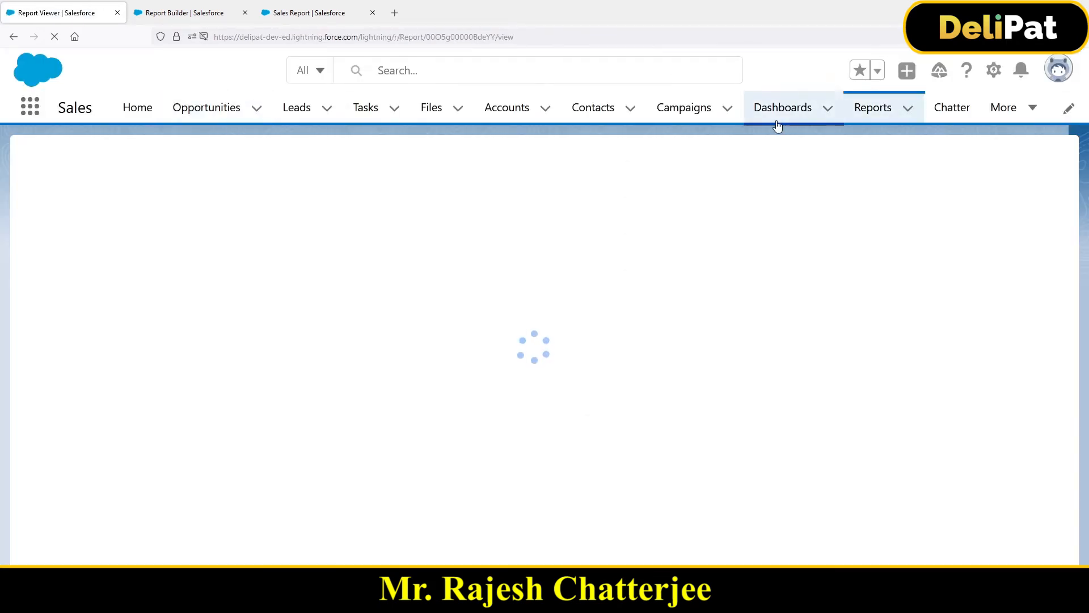
left_click(777, 121)
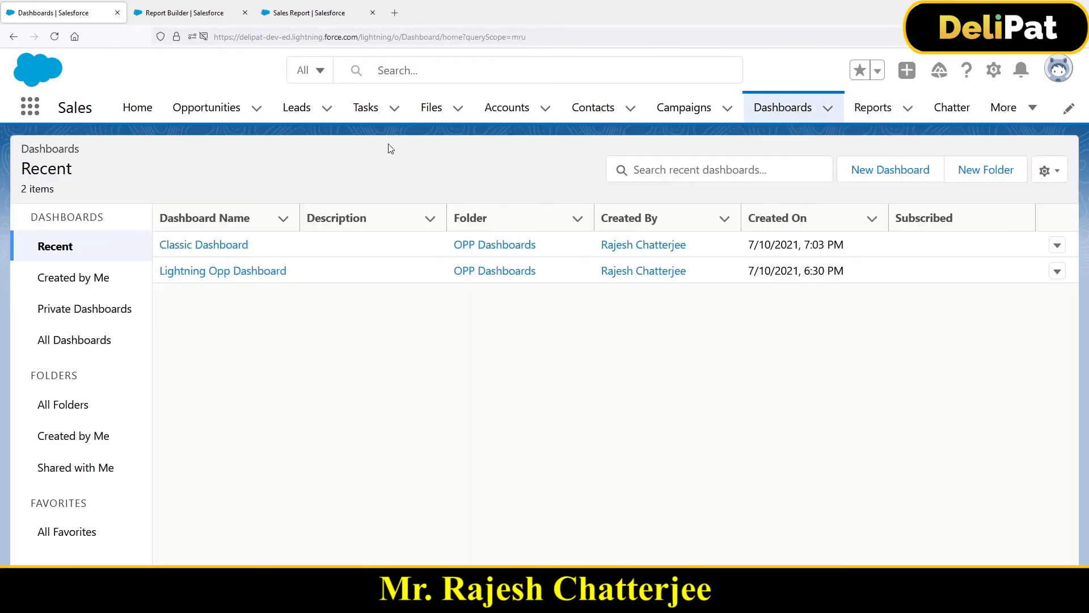
left_click(205, 246)
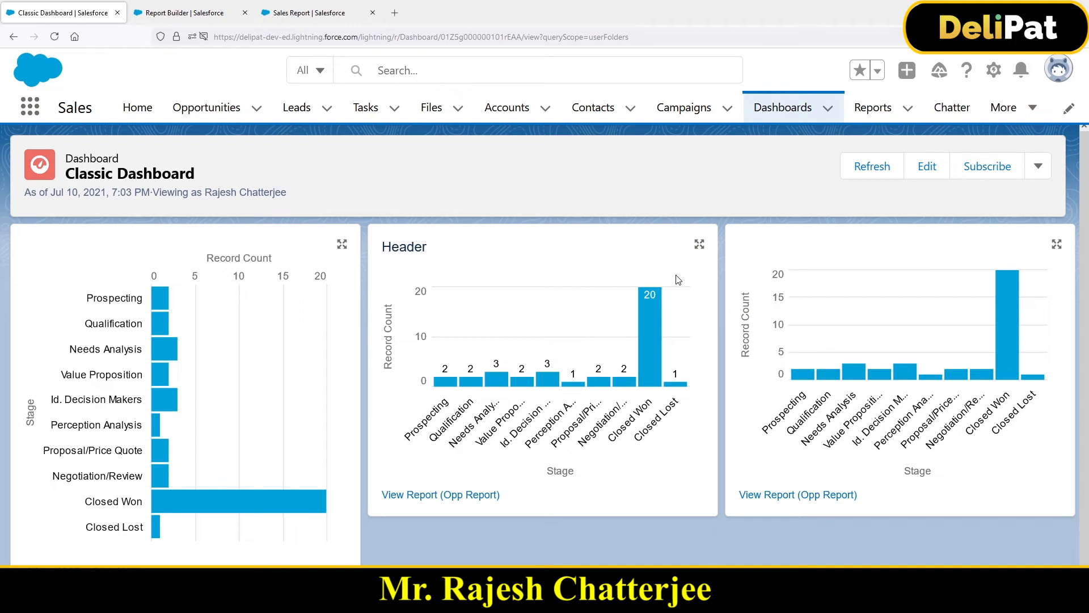
Step: Edit the dashboard so the first chart matches the height of the other two, save it and finish editing
mouse_move(641, 295)
left_click(918, 171)
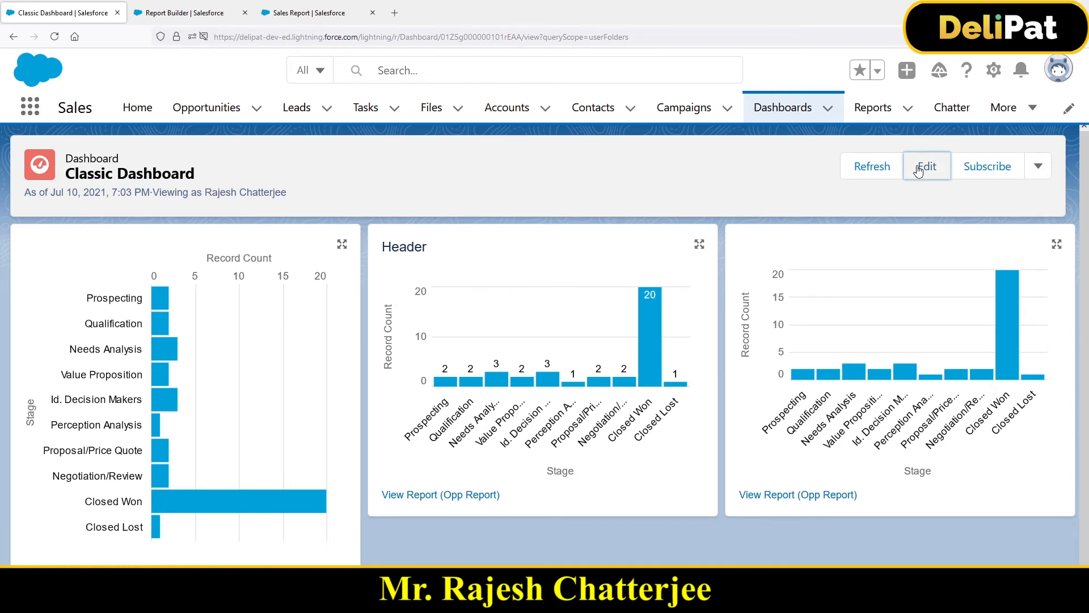
left_click(779, 456)
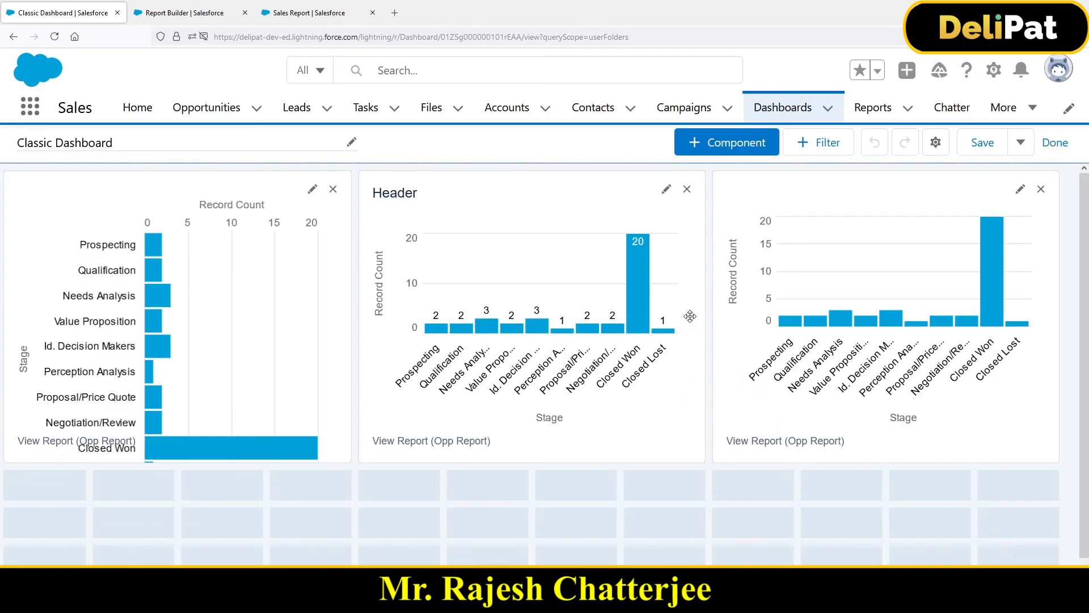
left_click(977, 152)
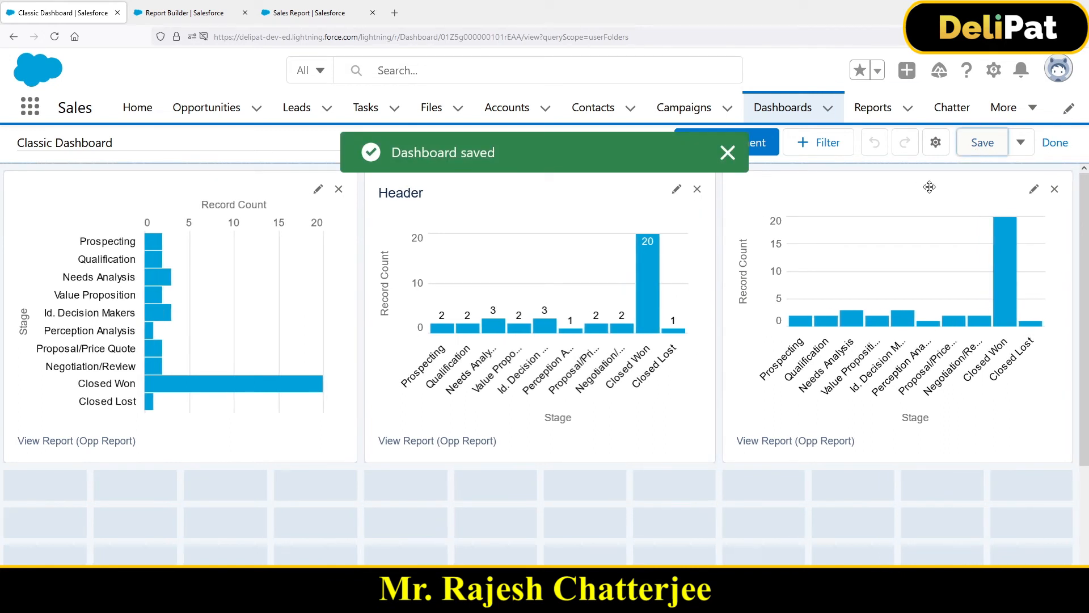
left_click(1055, 143)
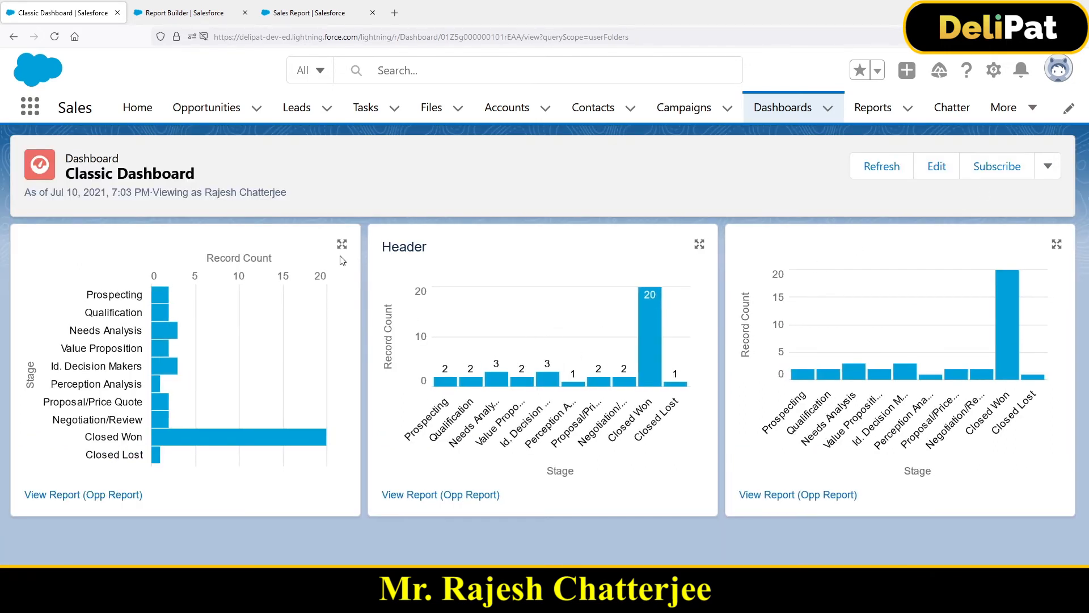
Step: Open the subscription settings for Classic Dashboard
left_click(987, 167)
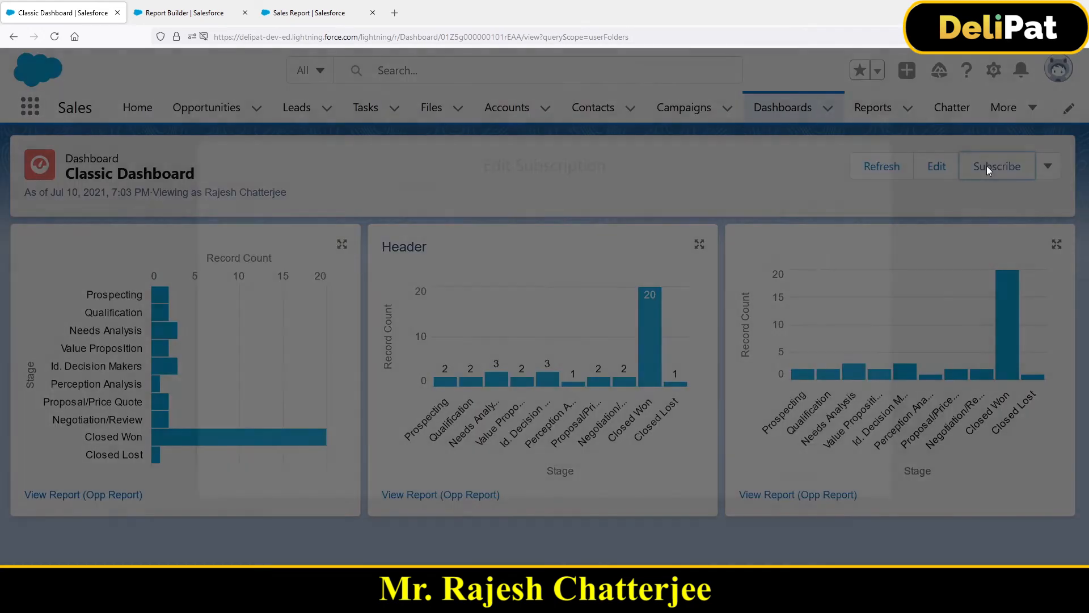